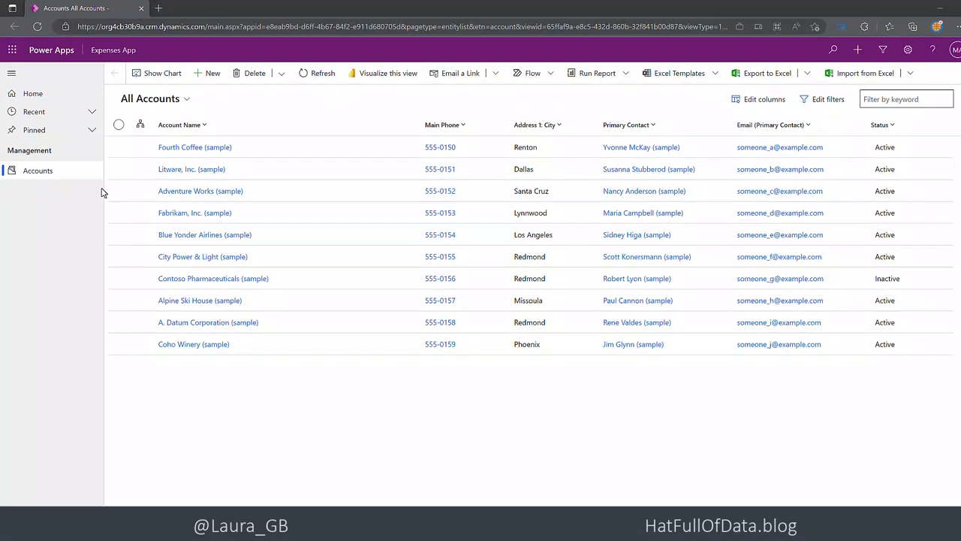
# Switch from the Power Apps Accounts list to SQL Server Management Studio
pyautogui.hotkey('alt', 'Tab')
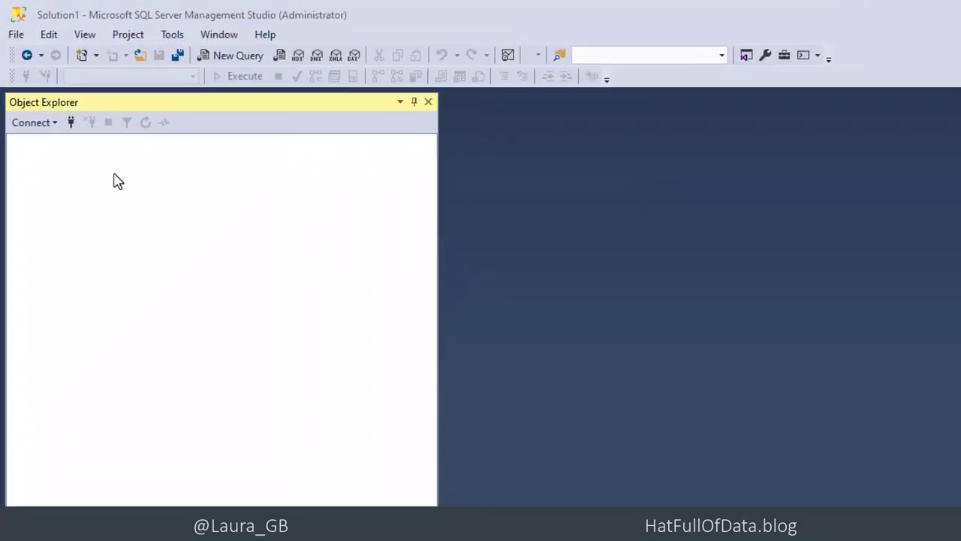
# Connect to the prefilled crm.dynamics.com server with Azure Active Directory - Password authentication and the account password
pyautogui.click(71, 123)
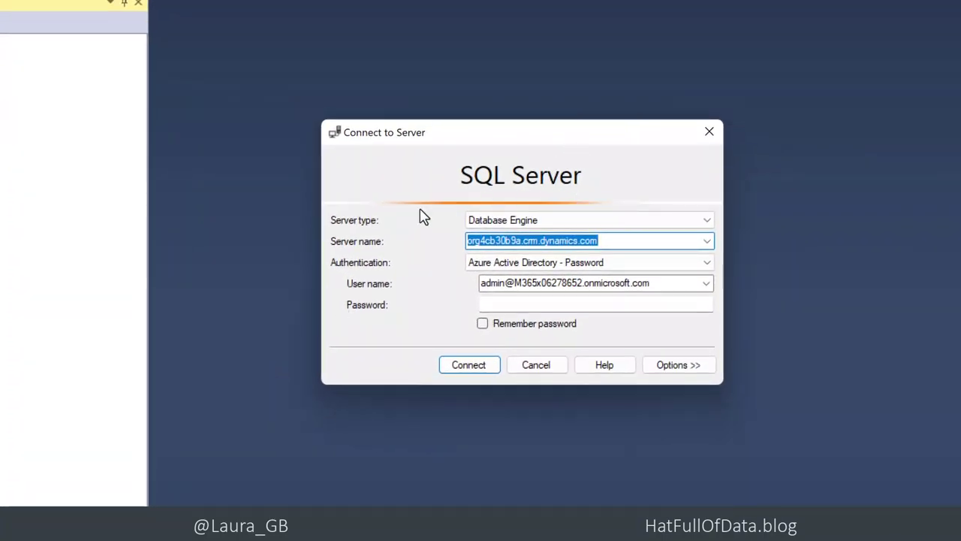
pyautogui.click(630, 240)
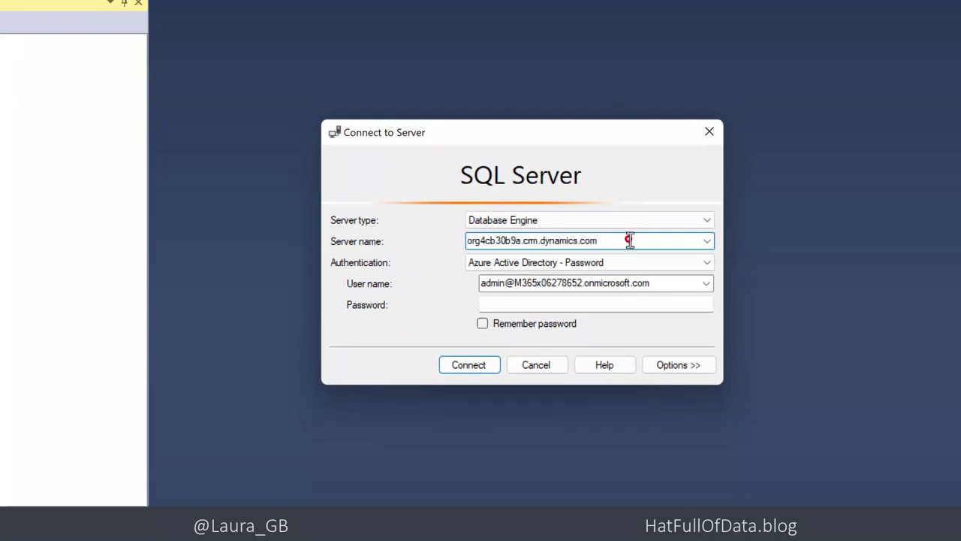
pyautogui.click(636, 304)
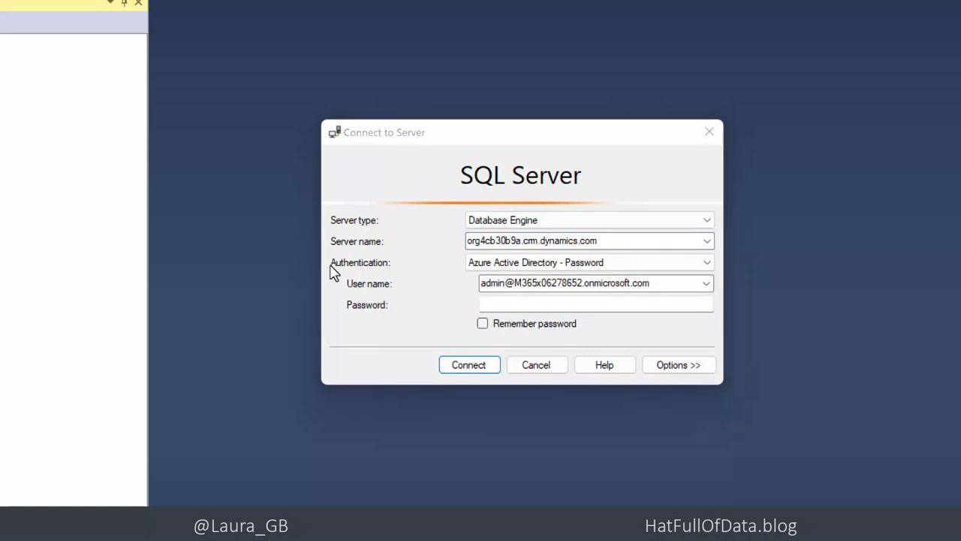
pyautogui.click(505, 308)
pyautogui.hotkey('ctrl', 'v')
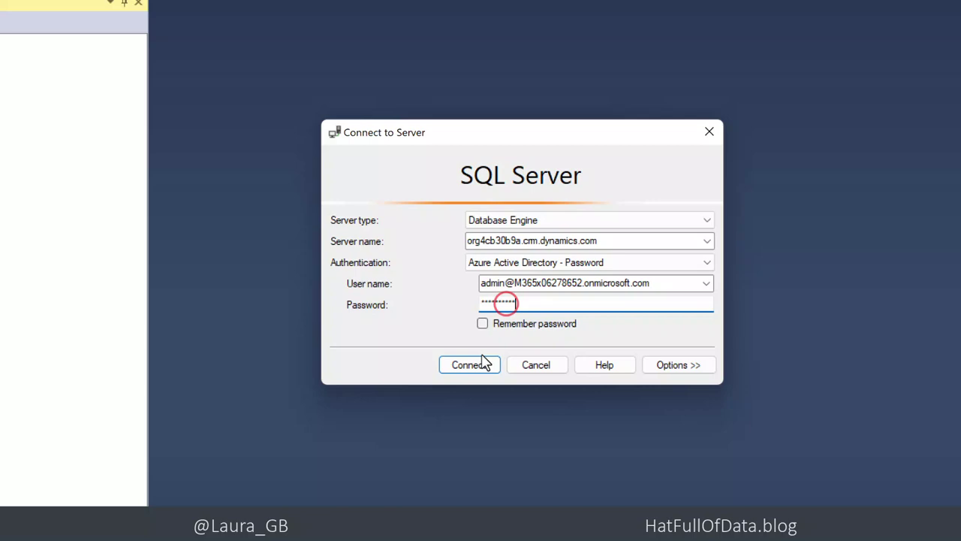
pyautogui.click(470, 366)
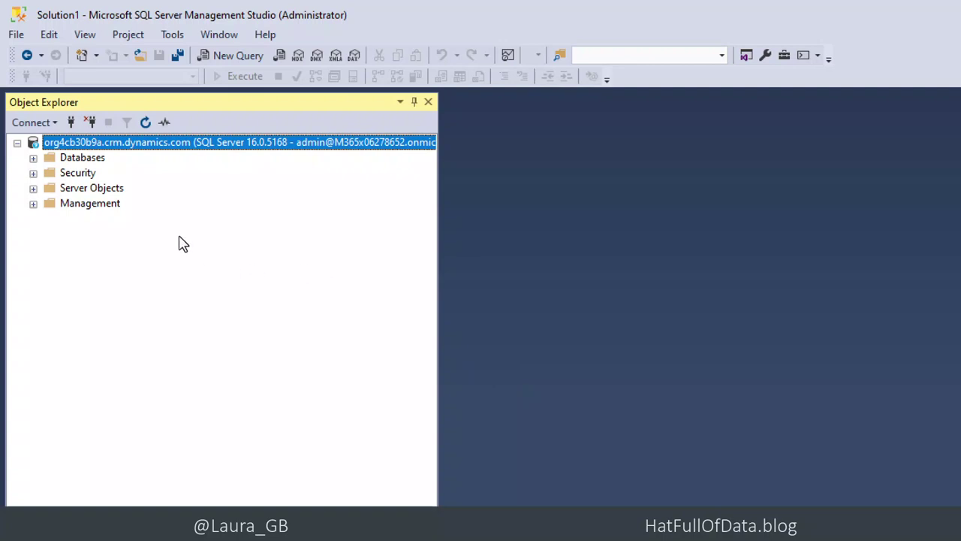
# Expand Databases, the org database, Tables, dbo.account and its Columns in Object Explorer
pyautogui.click(33, 159)
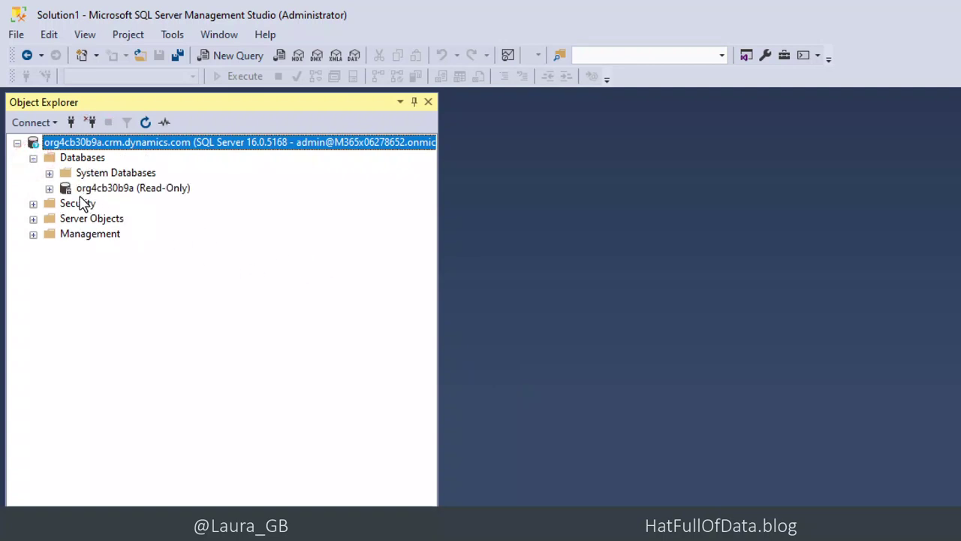
pyautogui.click(49, 189)
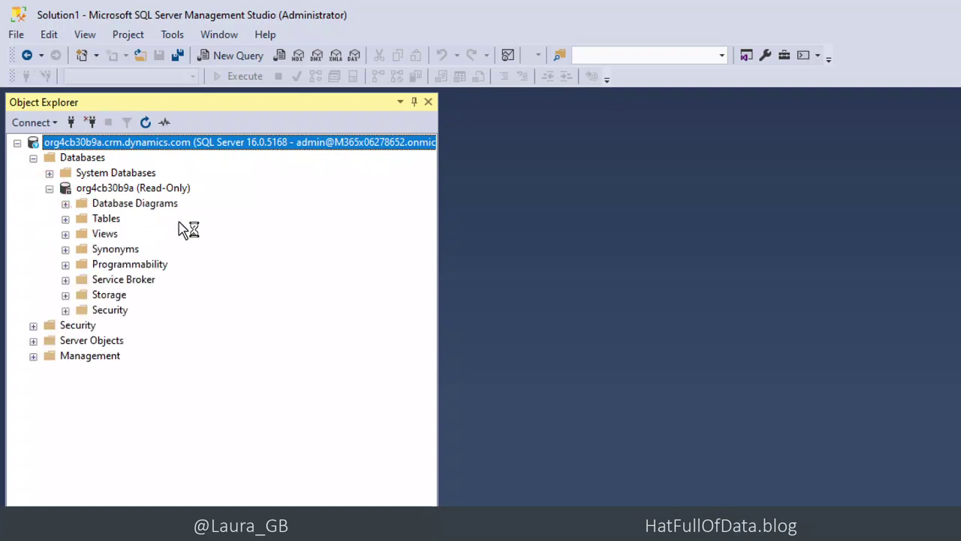
pyautogui.click(65, 218)
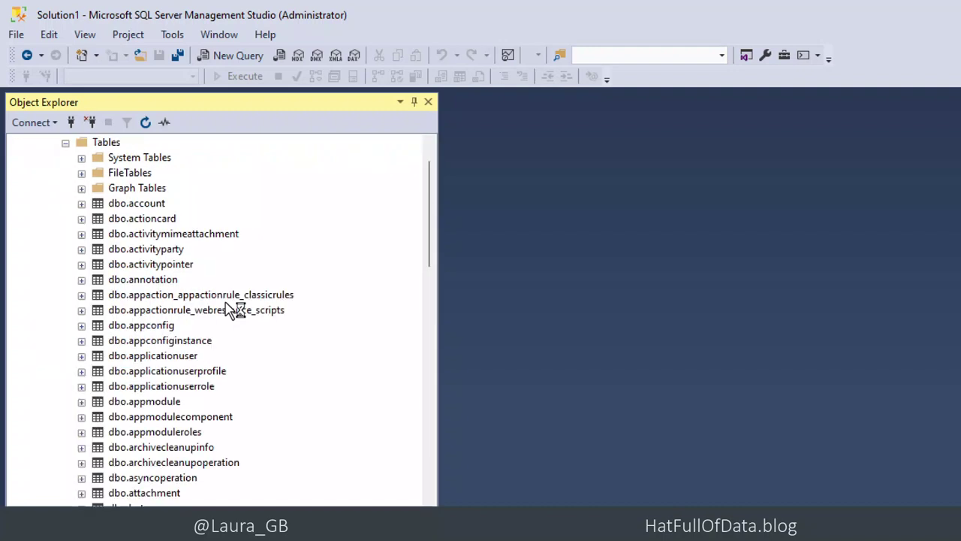
pyautogui.click(81, 203)
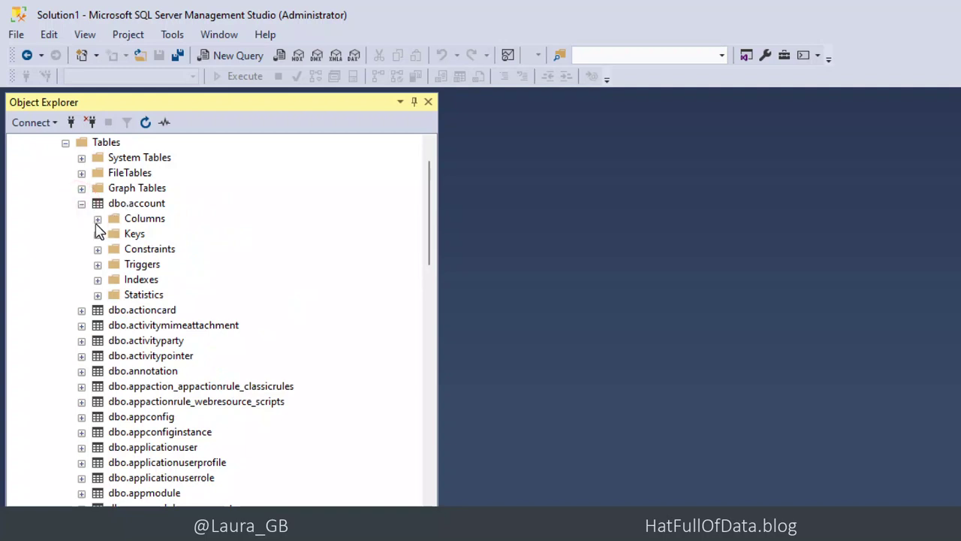
pyautogui.click(98, 219)
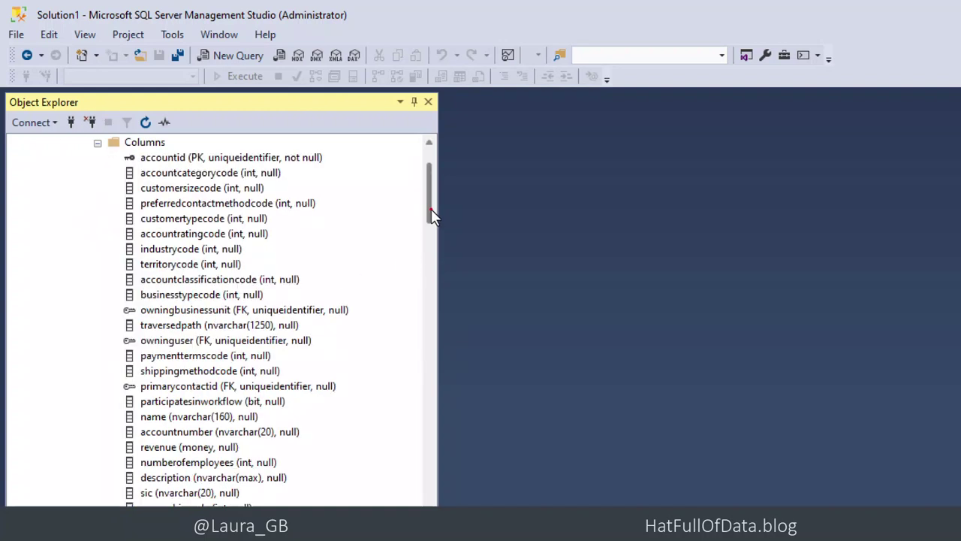
pyautogui.moveTo(432, 216); pyautogui.dragTo(431, 203)
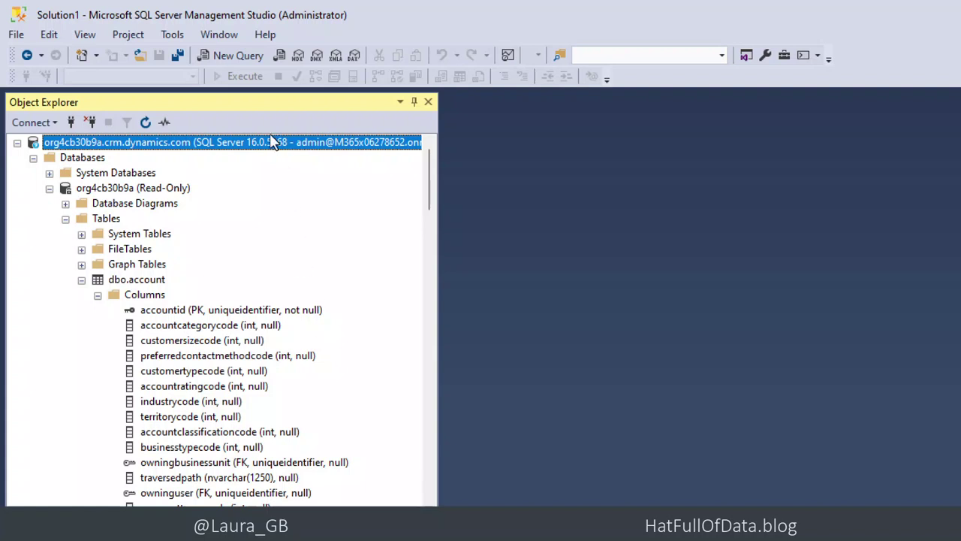
# Run a new query selecting accountid, name, industrycodename, statecode and statecodename from dbo.account
pyautogui.click(235, 65)
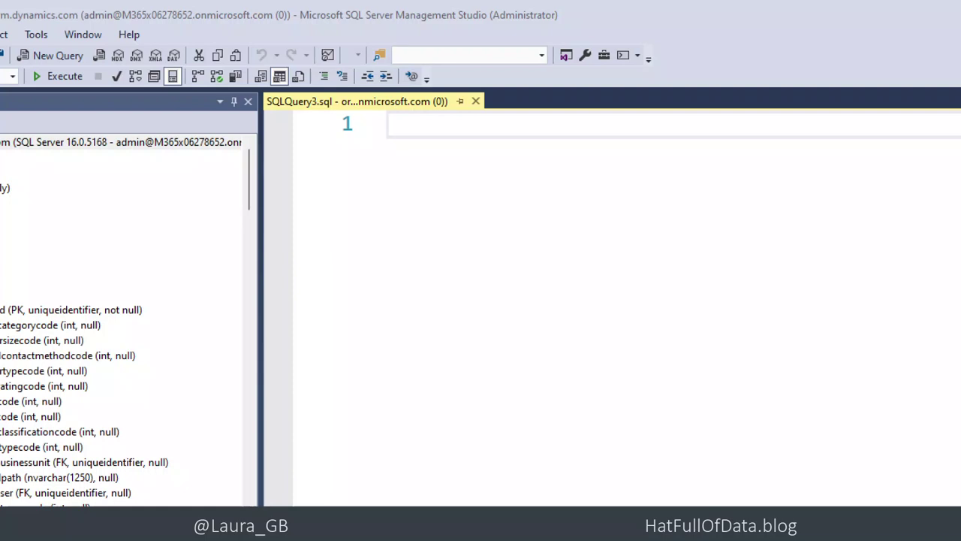
pyautogui.click(444, 125)
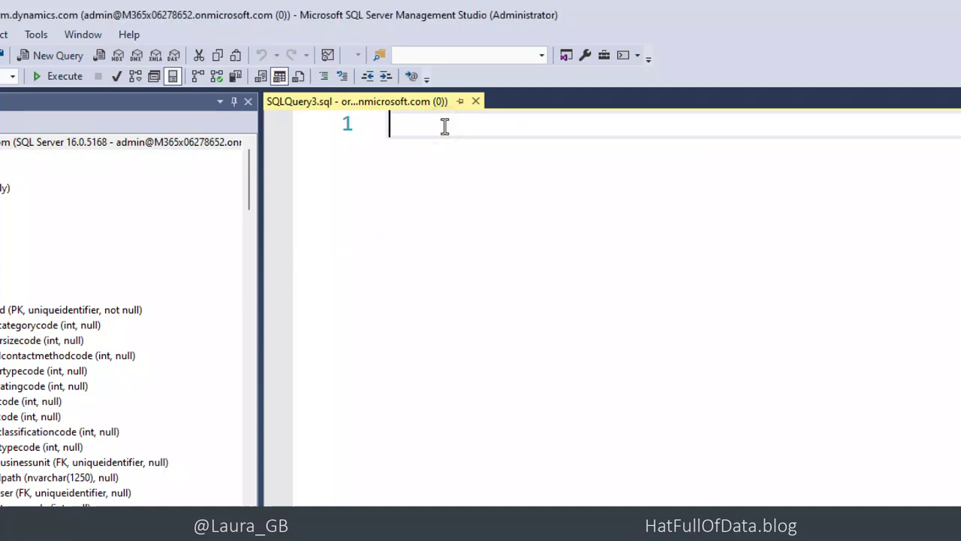
pyautogui.write('Select \taccountid as AccountID, \tname as "Account Name", \tindustrycodename as Industry, \tstatecode, \tstatecodename from \tdbo.account')
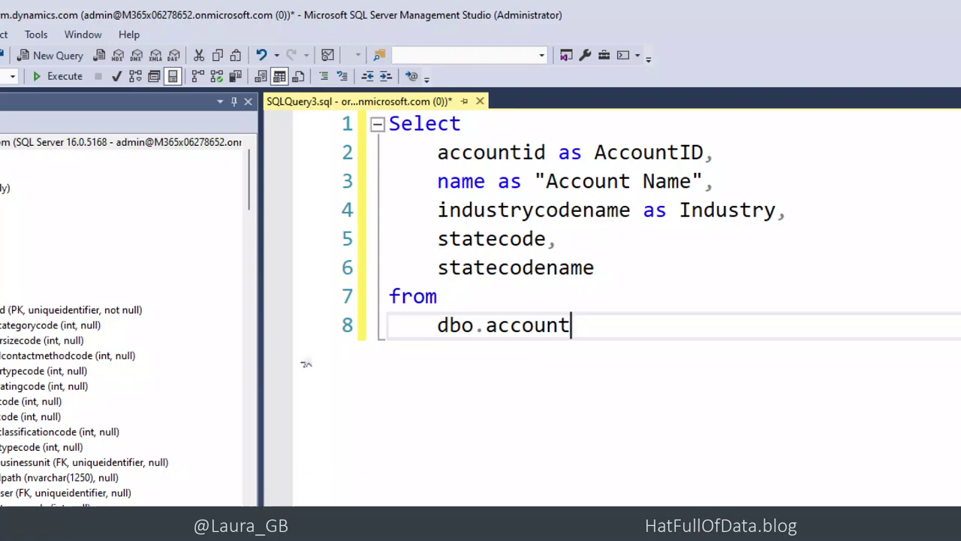
pyautogui.click(62, 78)
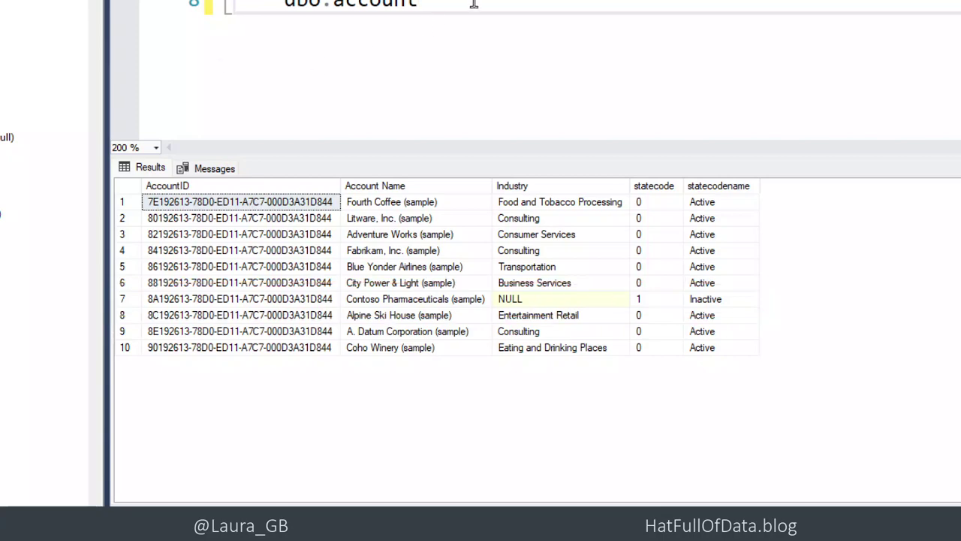
# Add a 'where statecode=0' filter and rerun the query to list only active accounts
pyautogui.press('Return')
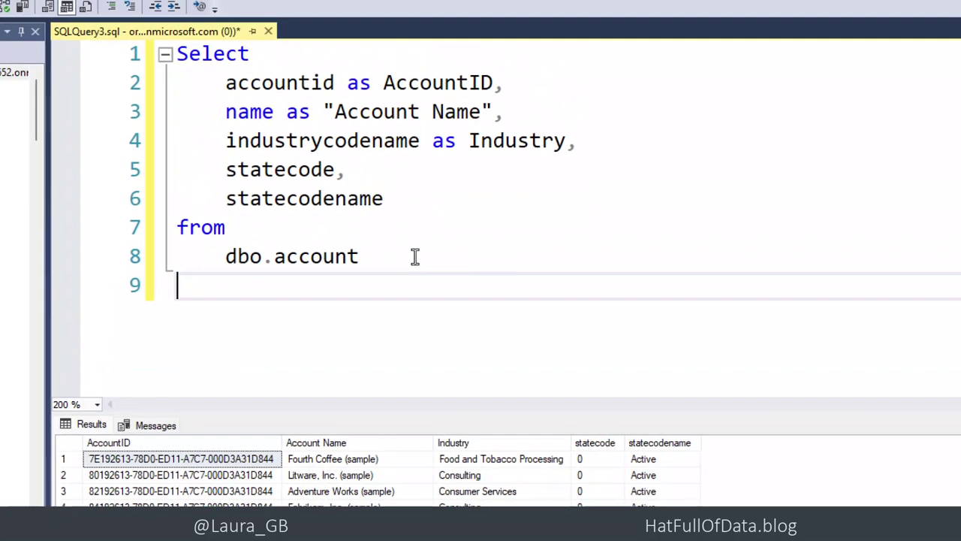
pyautogui.write('where')
pyautogui.press('Return')
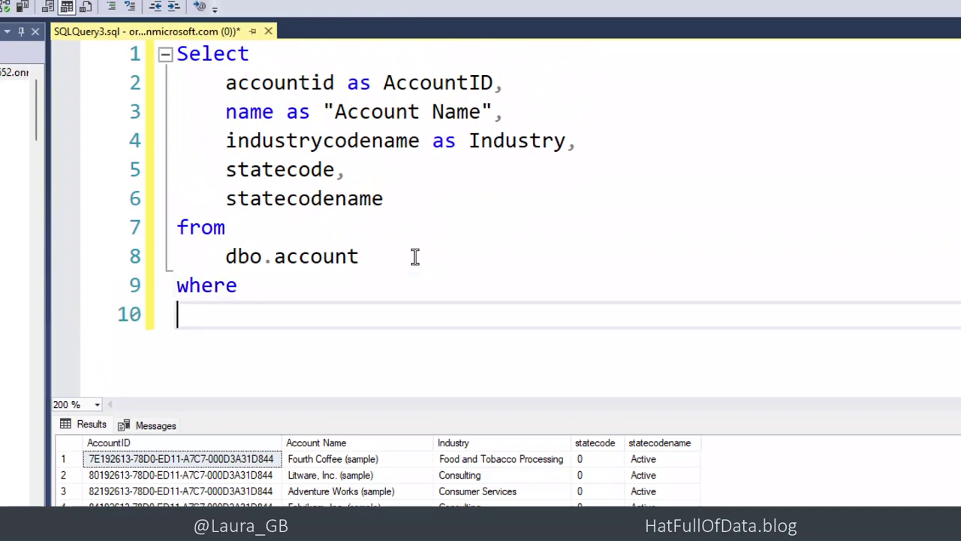
pyautogui.press('Tab')
pyautogui.write('s')
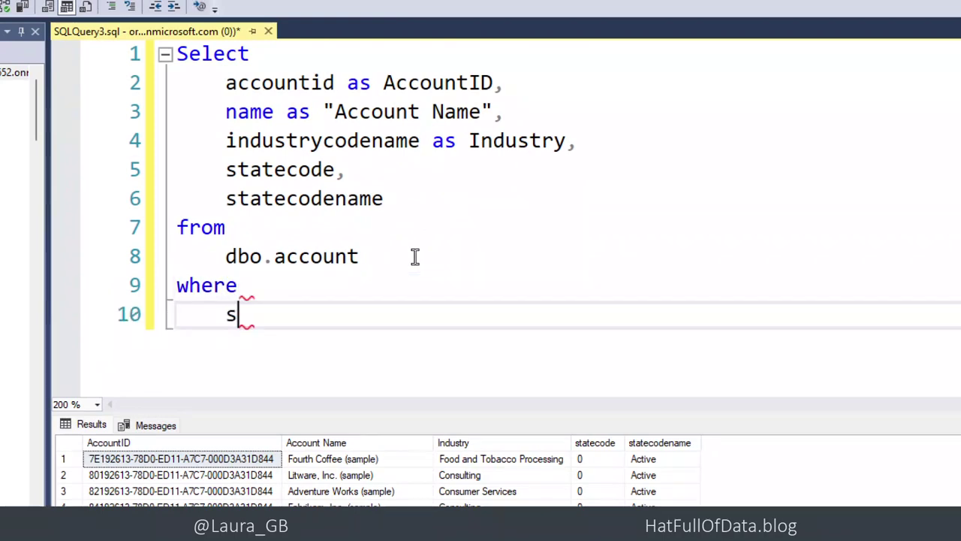
pyautogui.write('tatecod')
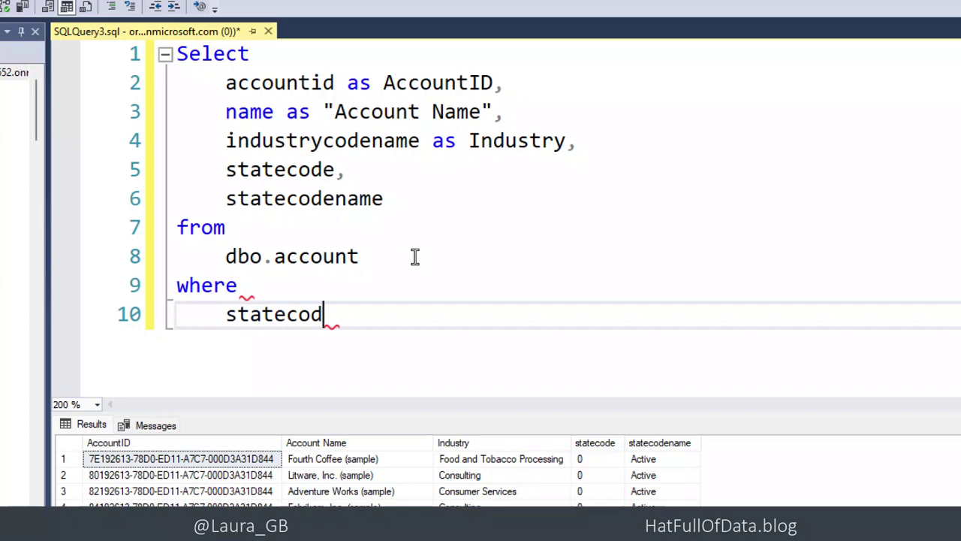
pyautogui.write('e=0')
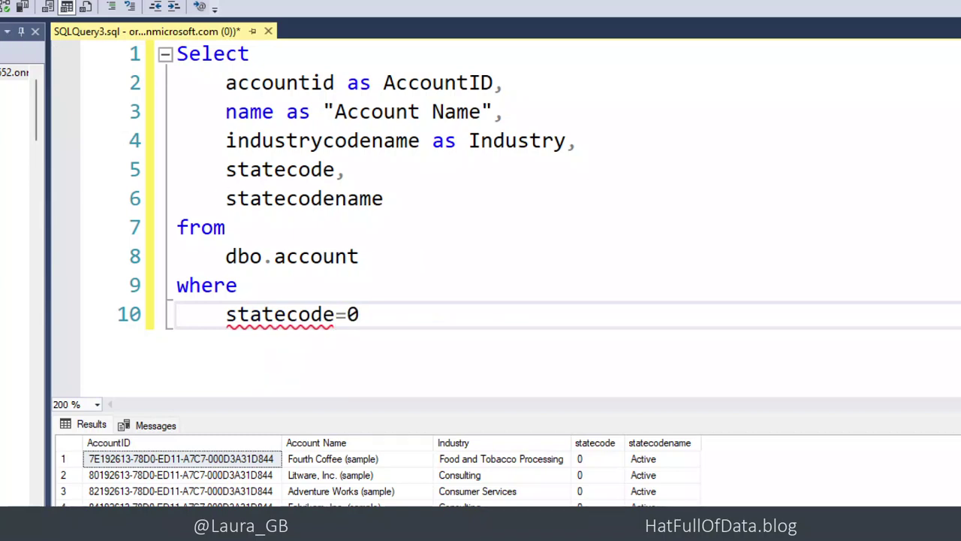
pyautogui.press('F5')
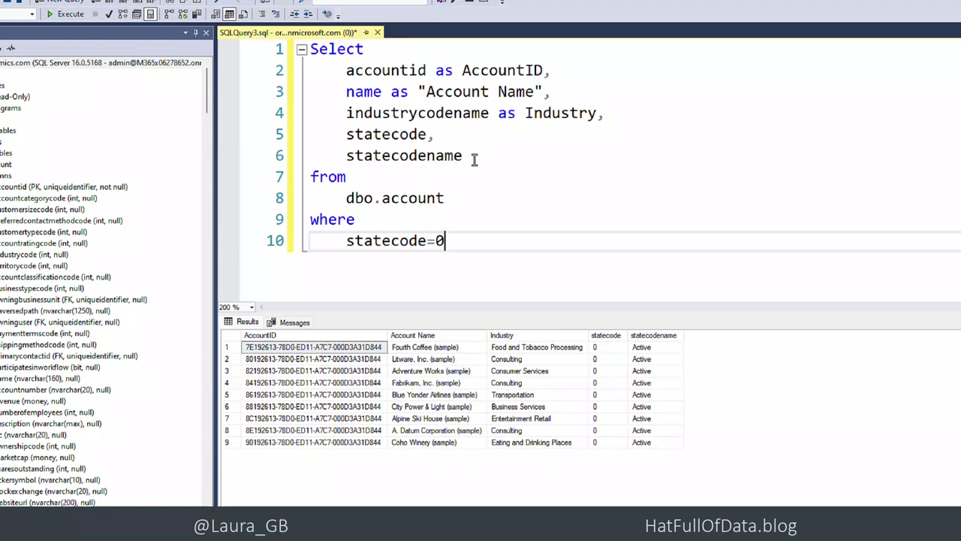
# Drop the statecode and statecodename columns from the SELECT and rerun it
pyautogui.moveTo(475, 159); pyautogui.dragTo(307, 136)
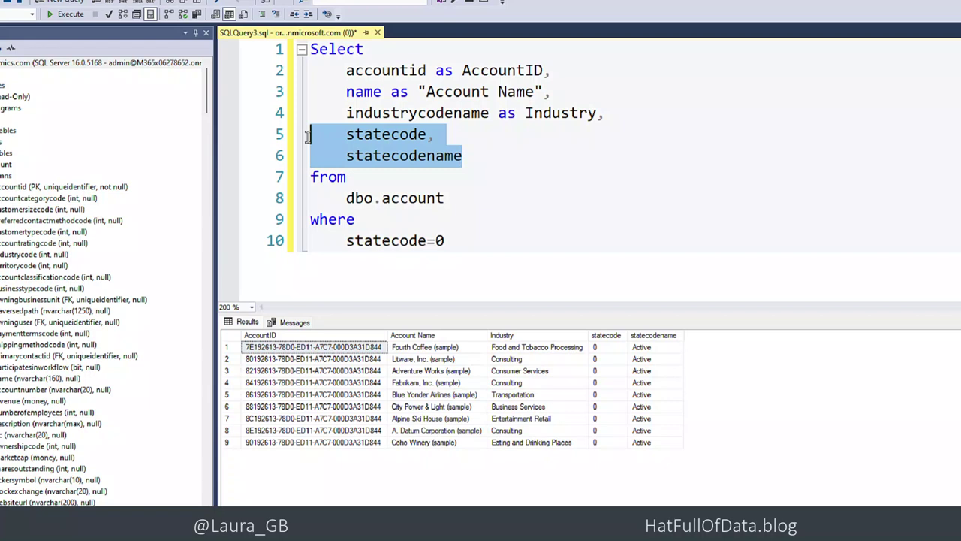
pyautogui.press('BackSpace')
pyautogui.press('BackSpace')
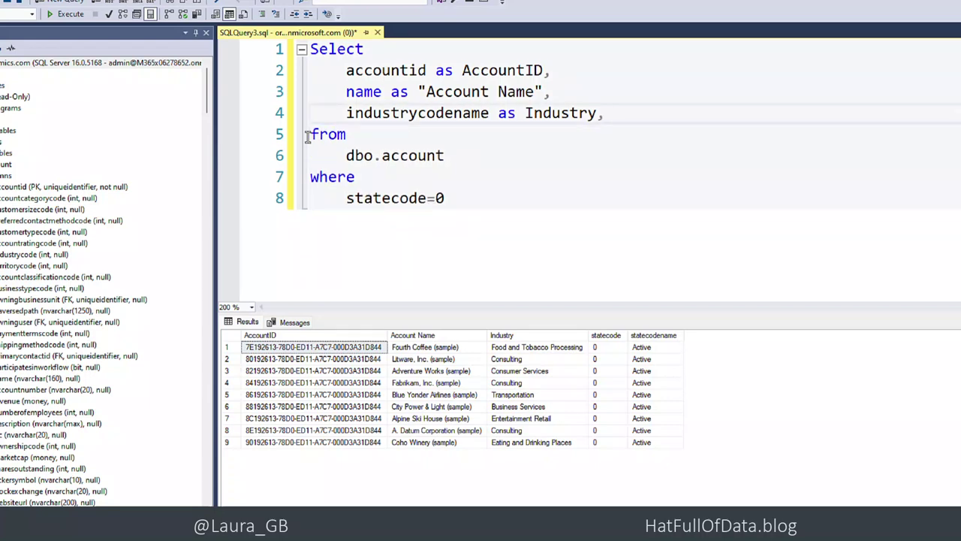
pyautogui.press('BackSpace')
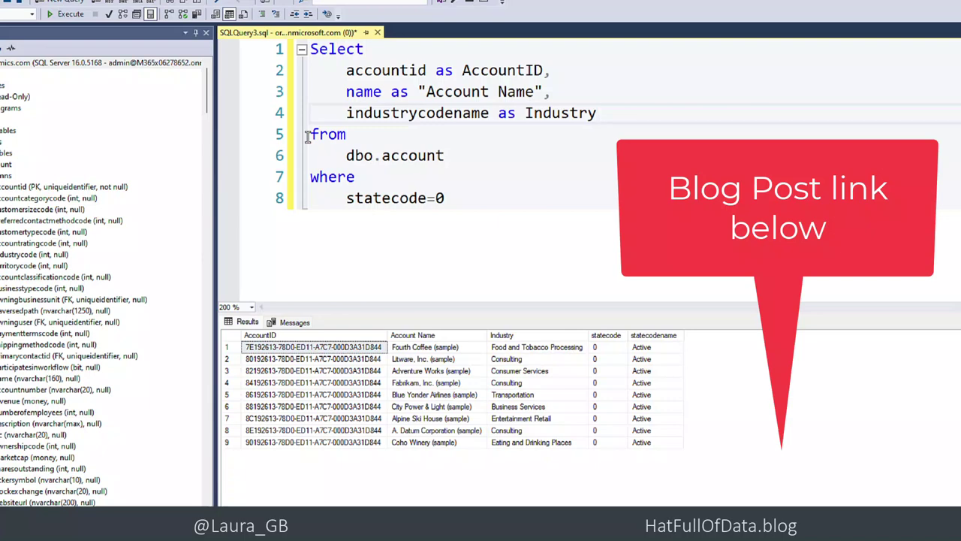
pyautogui.click(69, 15)
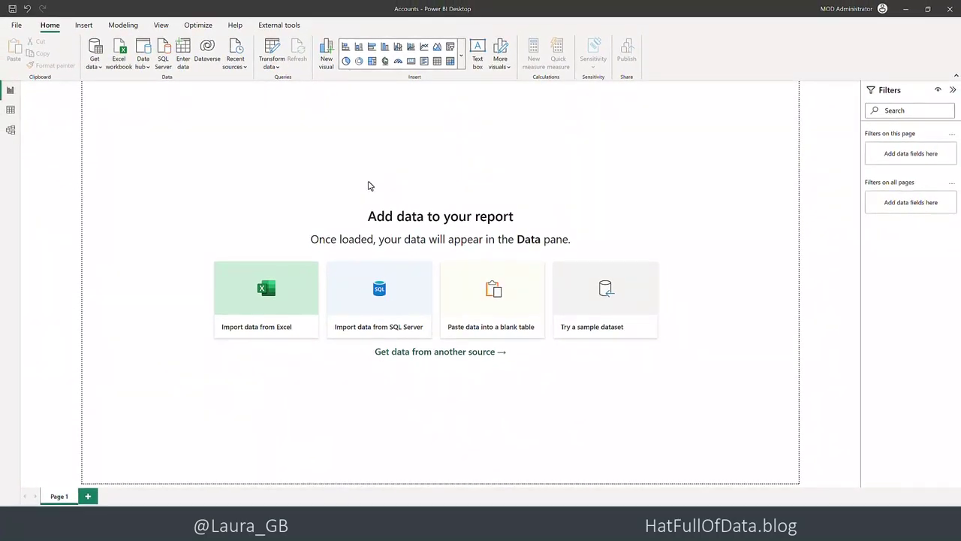
# Open the Power Query Editor for the Accounts report via Transform data
pyautogui.click(274, 50)
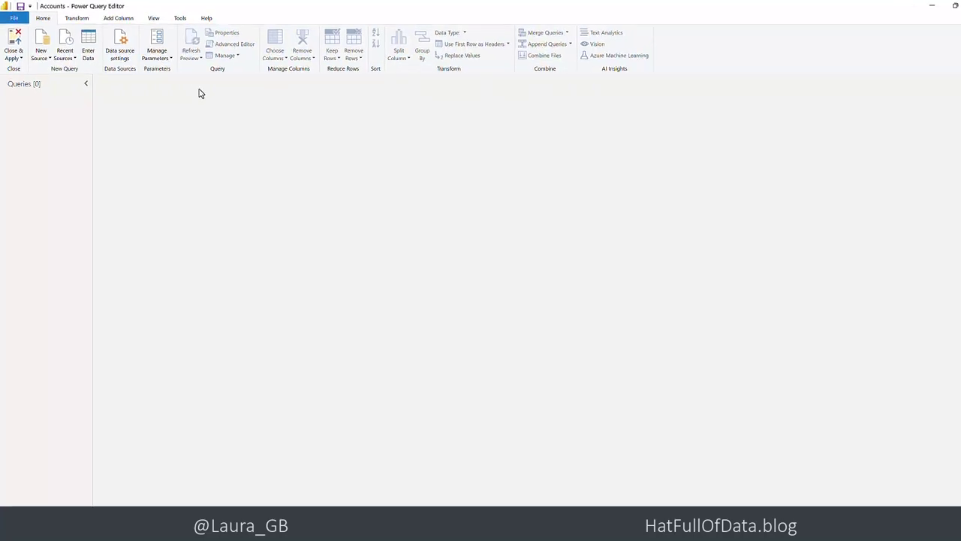
# Create a Text parameter named Environment whose current value is the Dynamics environment URL
pyautogui.click(164, 57)
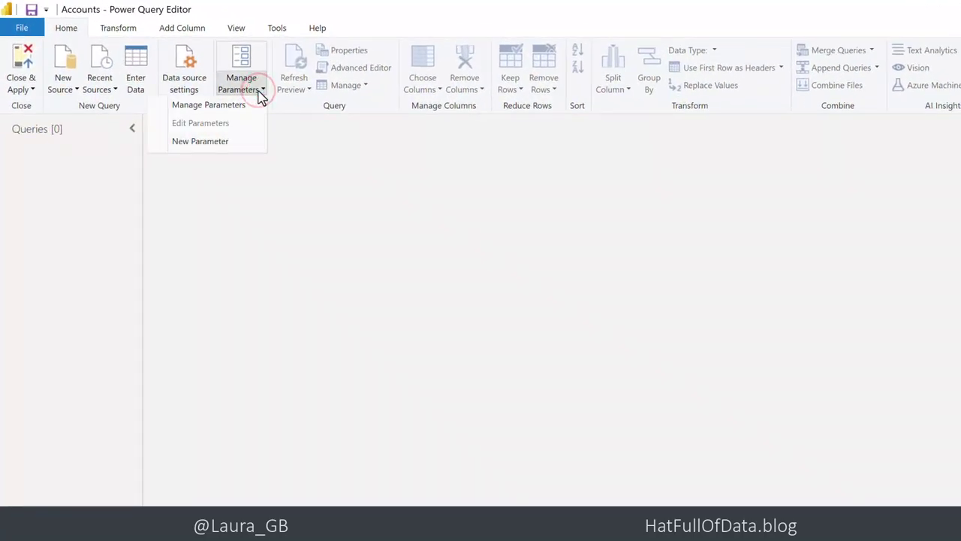
pyautogui.click(206, 146)
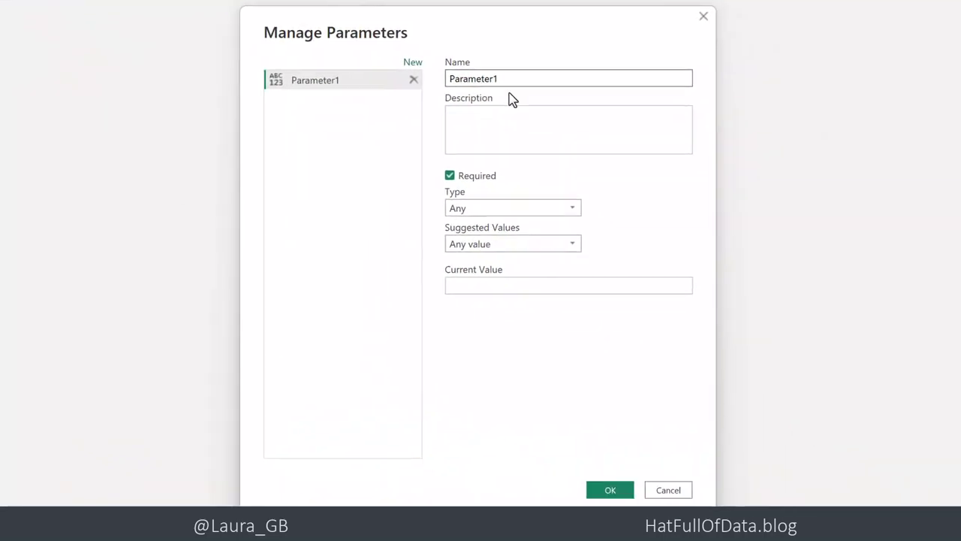
pyautogui.doubleClick(509, 80)
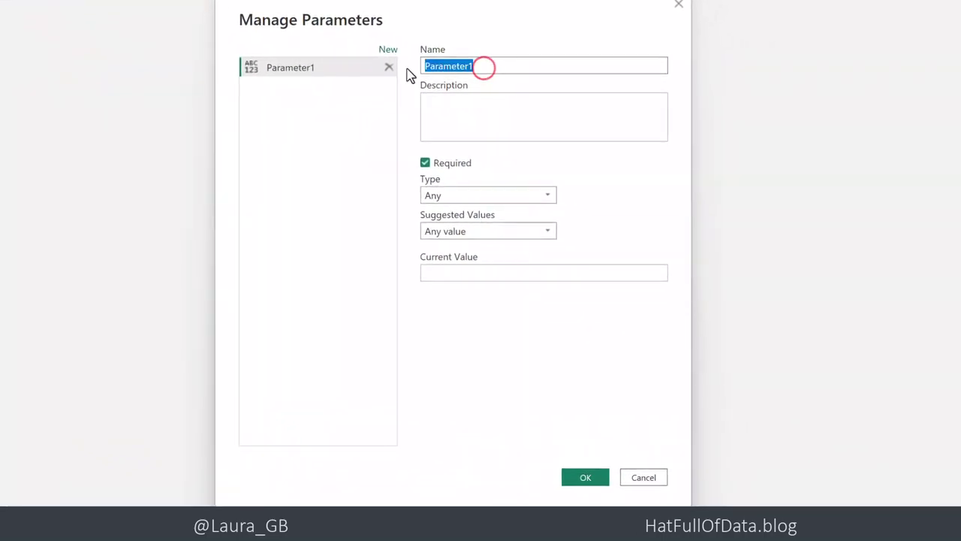
pyautogui.write('E')
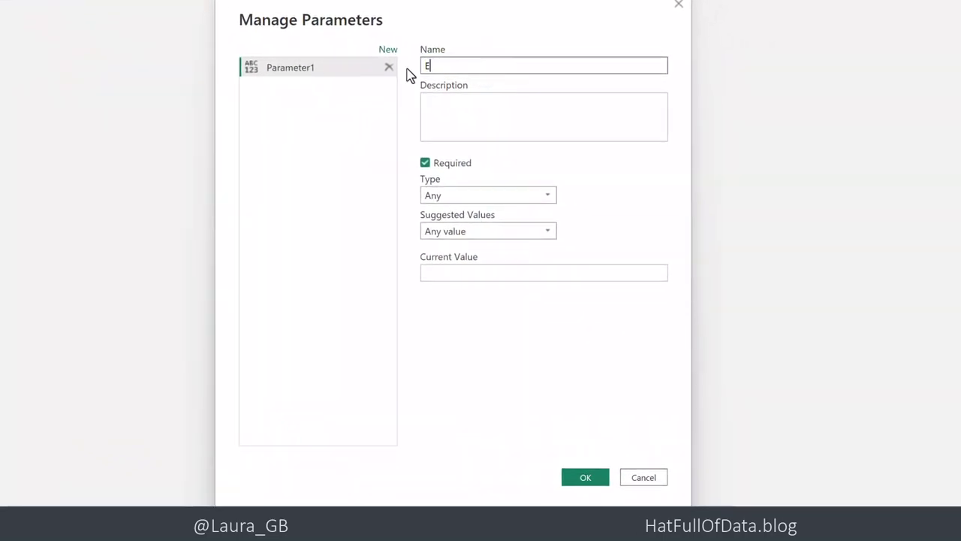
pyautogui.write('nvironment')
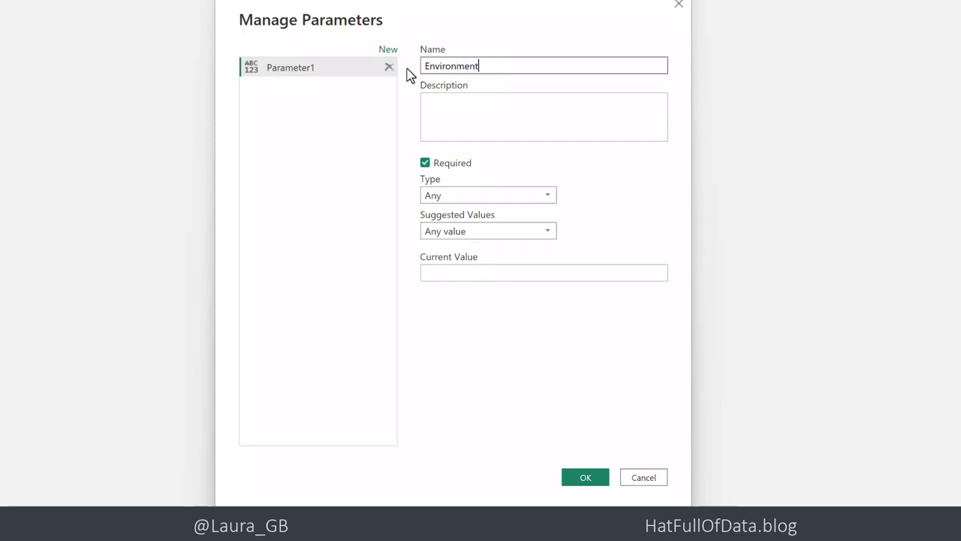
pyautogui.click(470, 197)
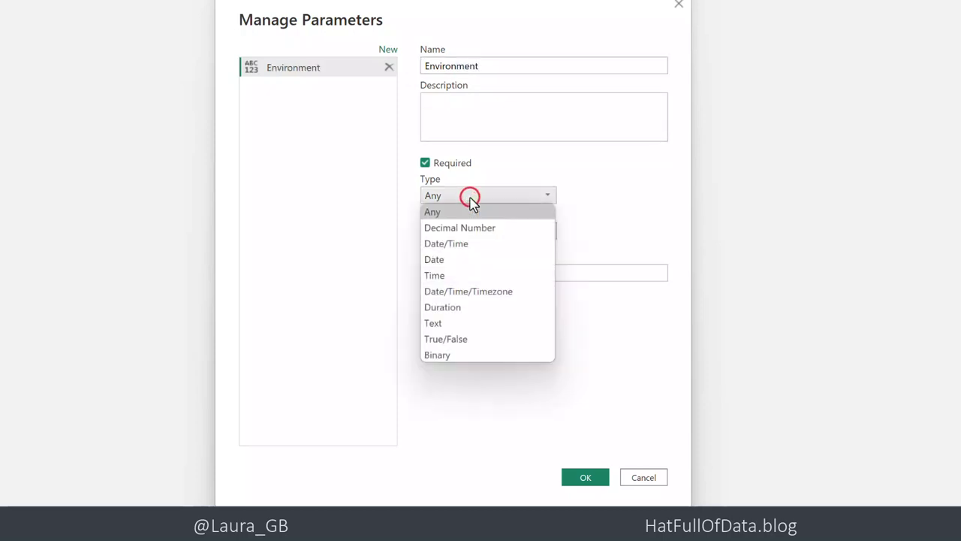
pyautogui.click(440, 324)
pyautogui.click(466, 274)
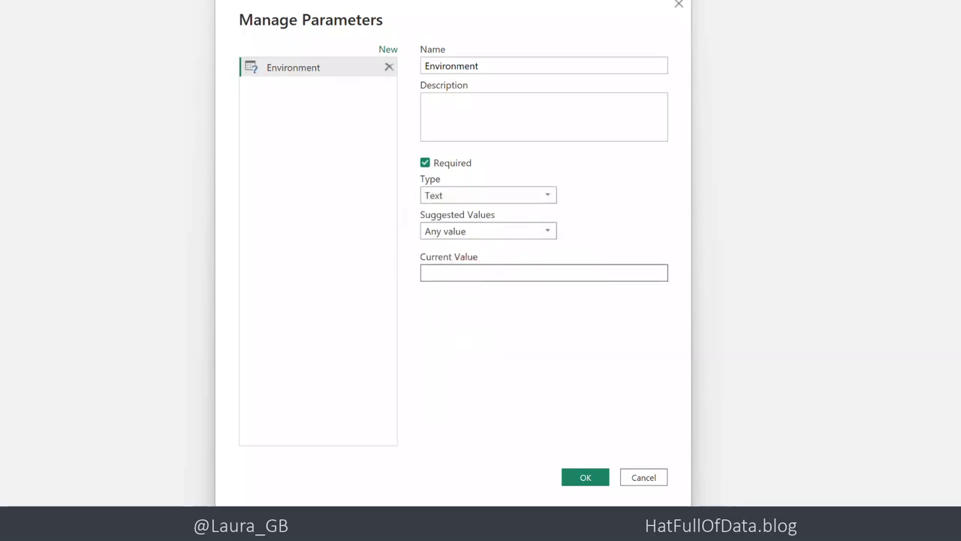
pyautogui.click(449, 273)
pyautogui.write('org4cb30b9a.crm.dynamics.com')
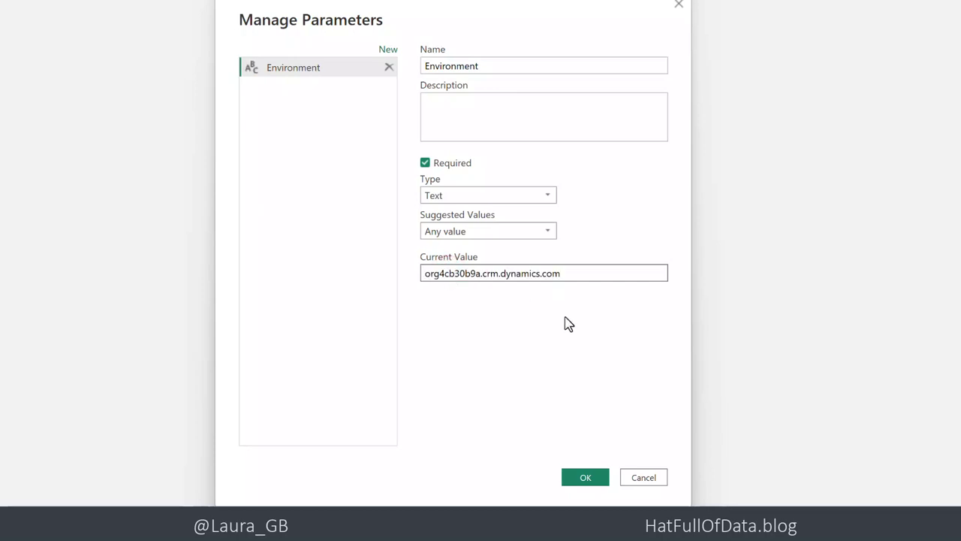
pyautogui.click(582, 477)
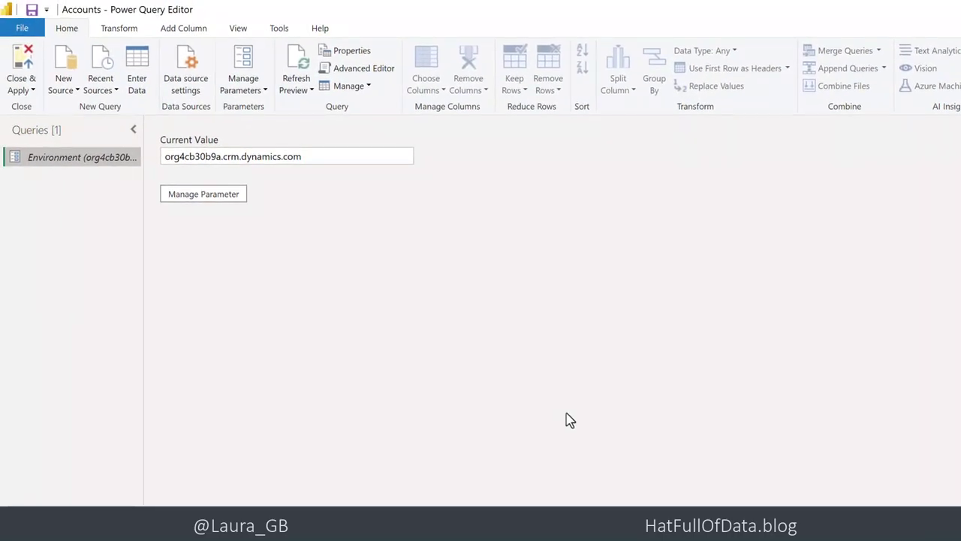
pyautogui.click(63, 90)
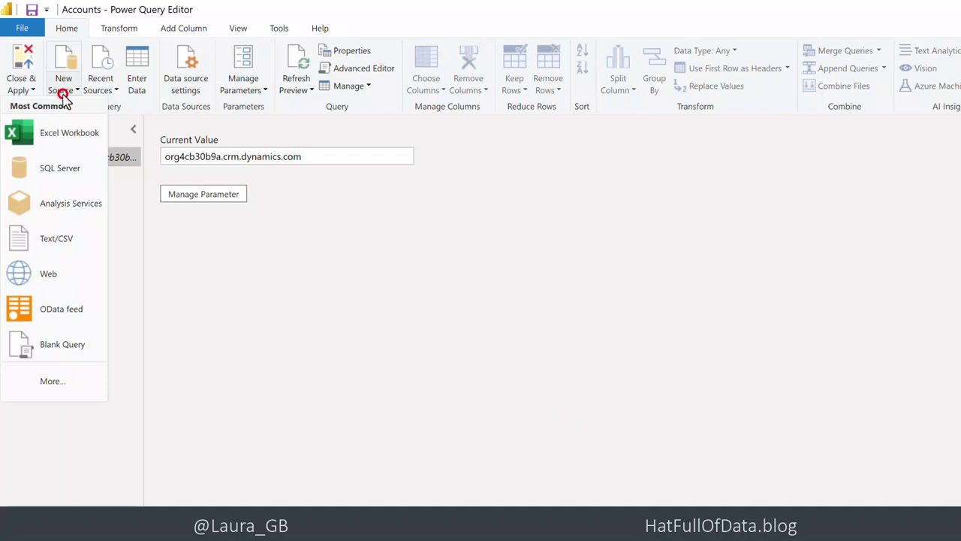
# Add blank Query1 and replace its M code with the Value.NativeQuery script using Environment
pyautogui.click(57, 353)
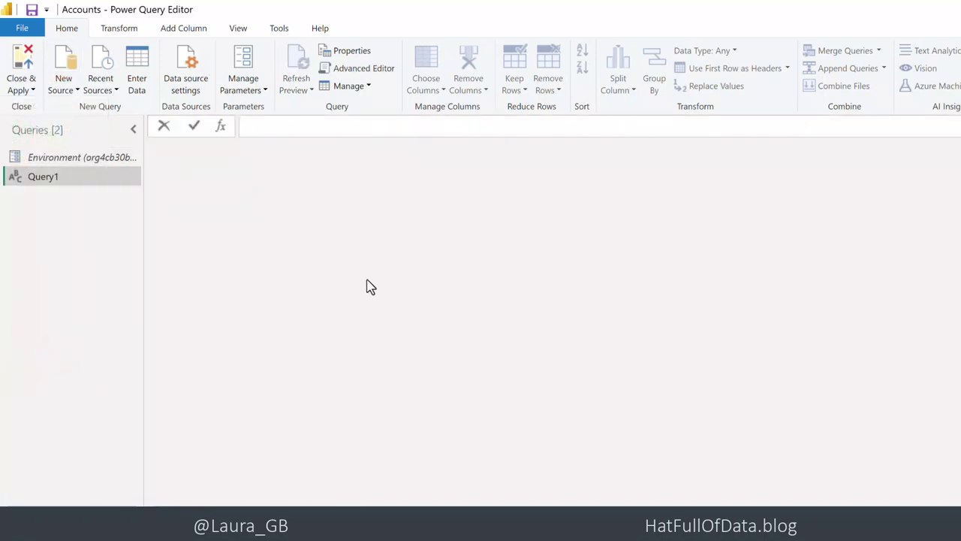
pyautogui.click(376, 70)
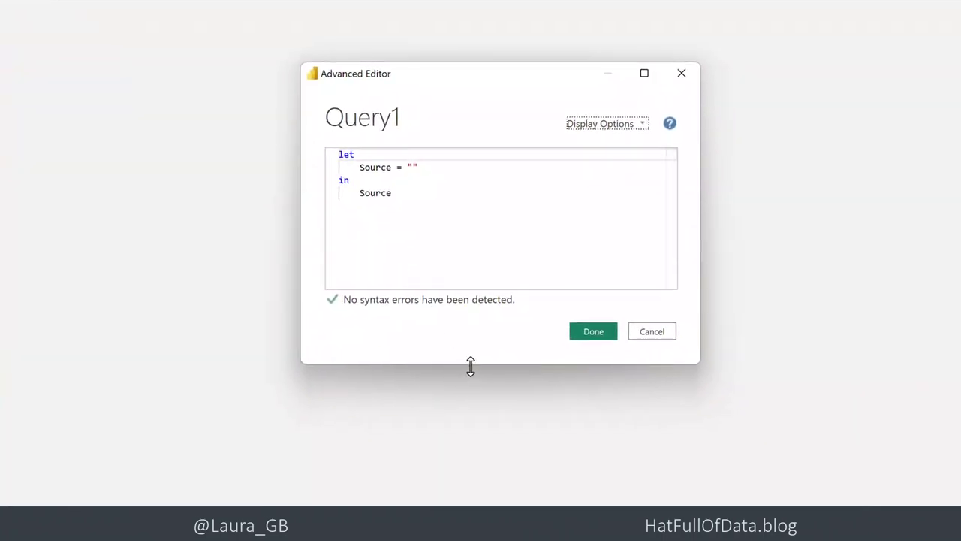
pyautogui.moveTo(652, 501); pyautogui.dragTo(652, 522)
pyautogui.moveTo(470, 386); pyautogui.dragTo(474, 476)
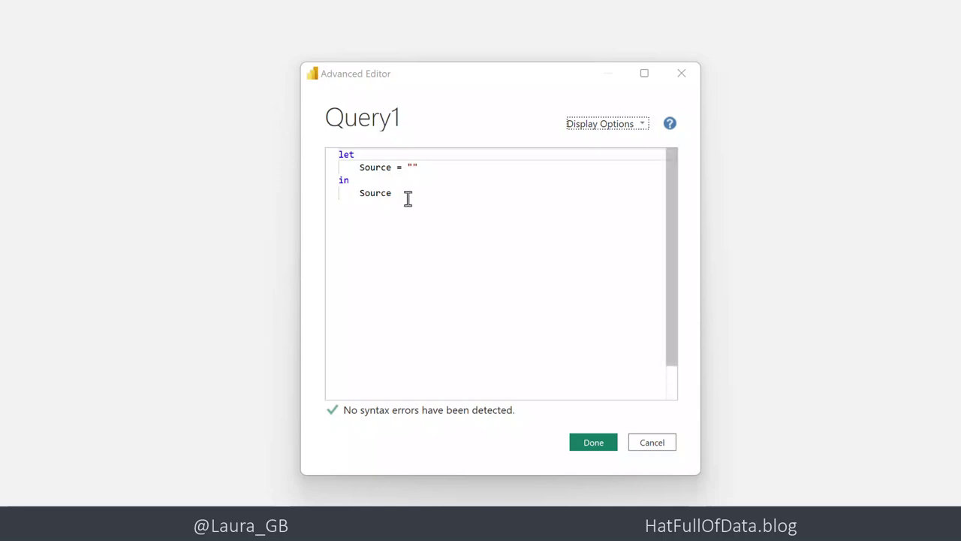
pyautogui.moveTo(405, 197); pyautogui.dragTo(326, 159)
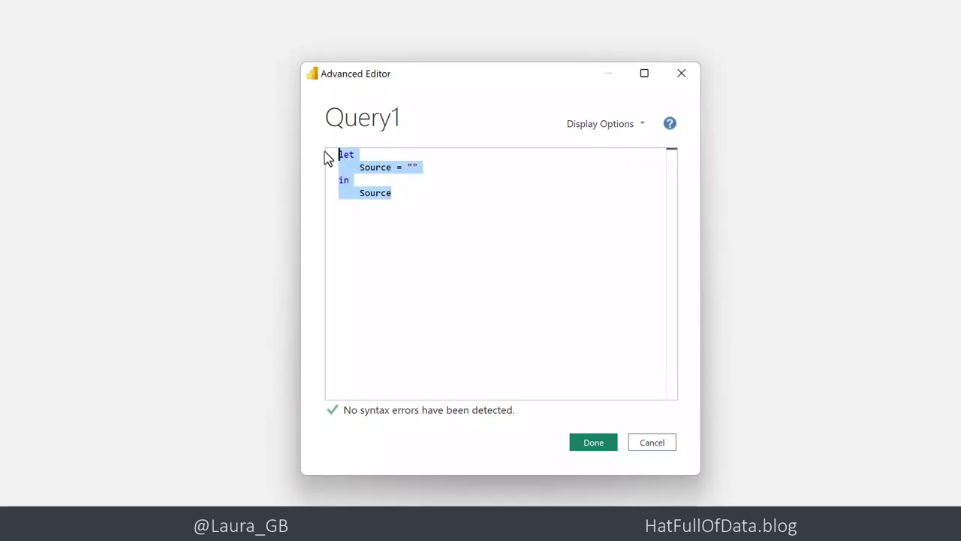
pyautogui.press('Delete')
pyautogui.write('let     Dataverse = CommonDataService.Database(Environment,         [CreateNavigationProperties=false]),     SQL = "Select             accountid as AccountID,             name as ""Account Name"",             industrycodename as Industry         from             dbo.account         where             statecode = 0",     Source = Value.NativeQuery(         Dataverse,         SQL,         null,         [EnableFolding=true]     ) in     Source')
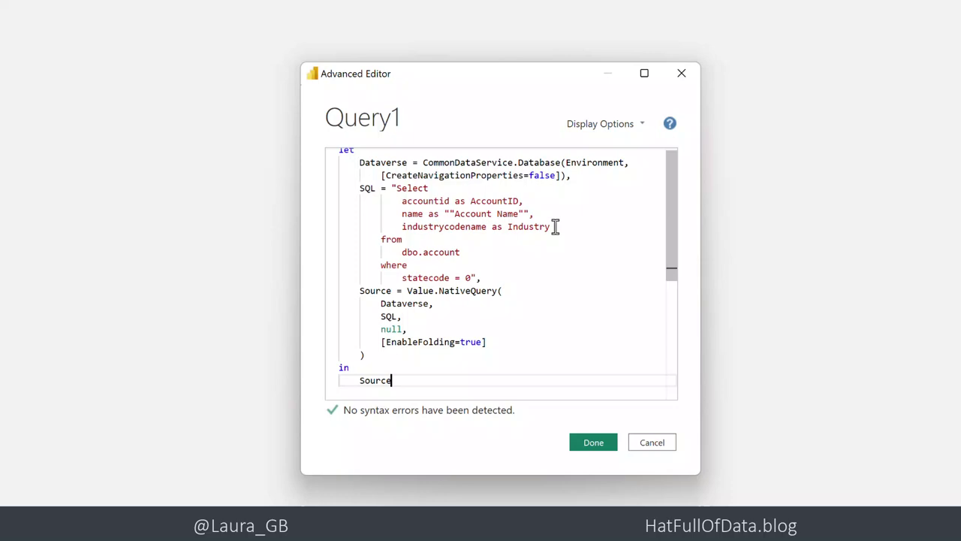
pyautogui.moveTo(672, 245); pyautogui.dragTo(670, 238)
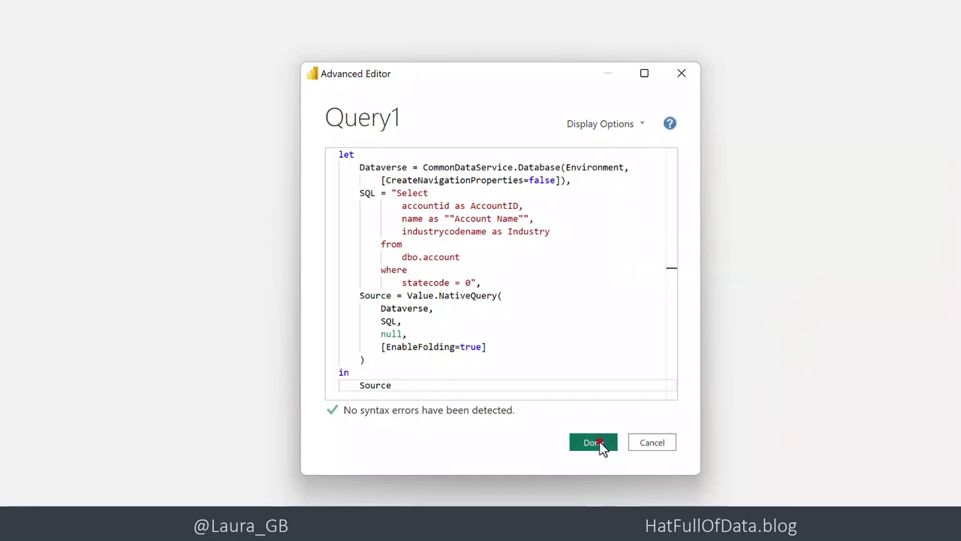
# Save Query1's code, then grant permission and run the native database query
pyautogui.click(593, 443)
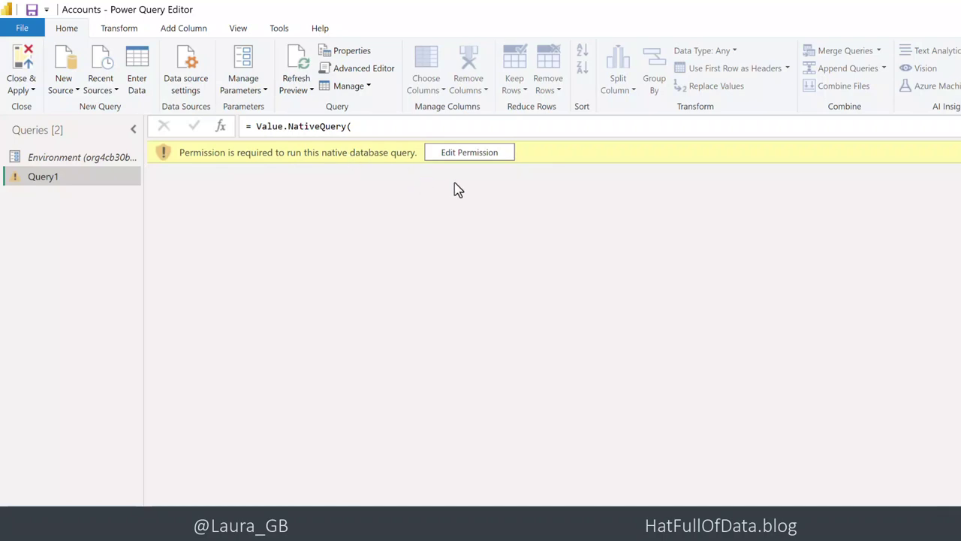
pyautogui.click(484, 158)
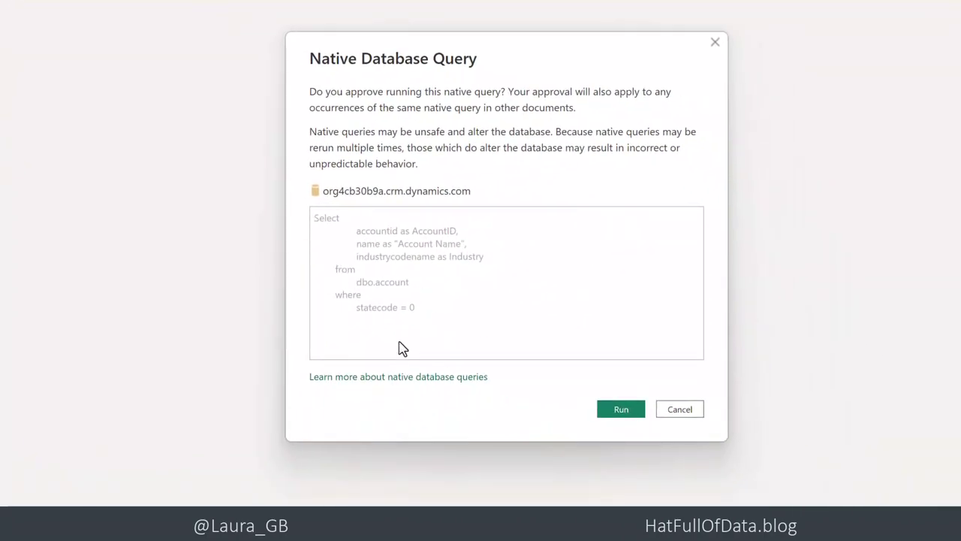
pyautogui.click(624, 412)
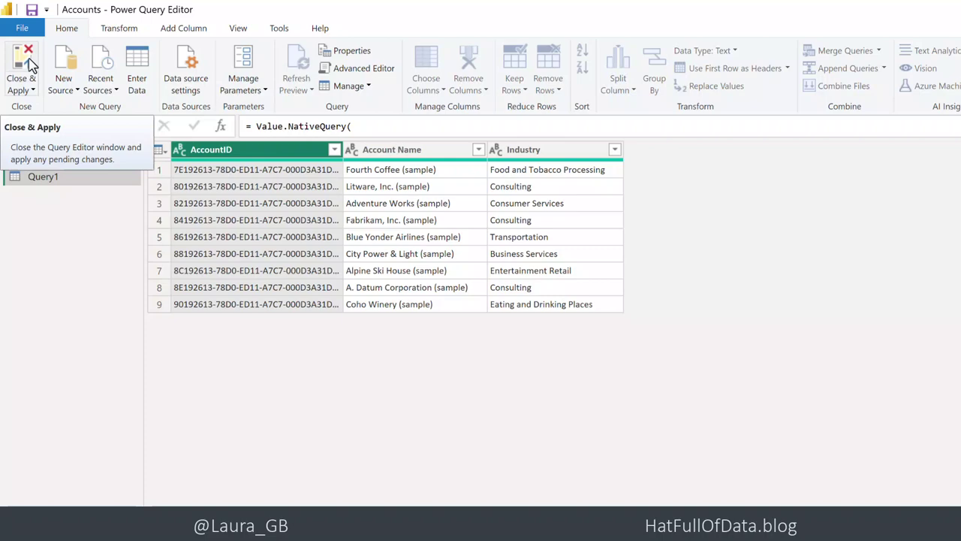
# Close & Apply the queries, choosing DirectQuery storage mode for the Account table
pyautogui.click(29, 66)
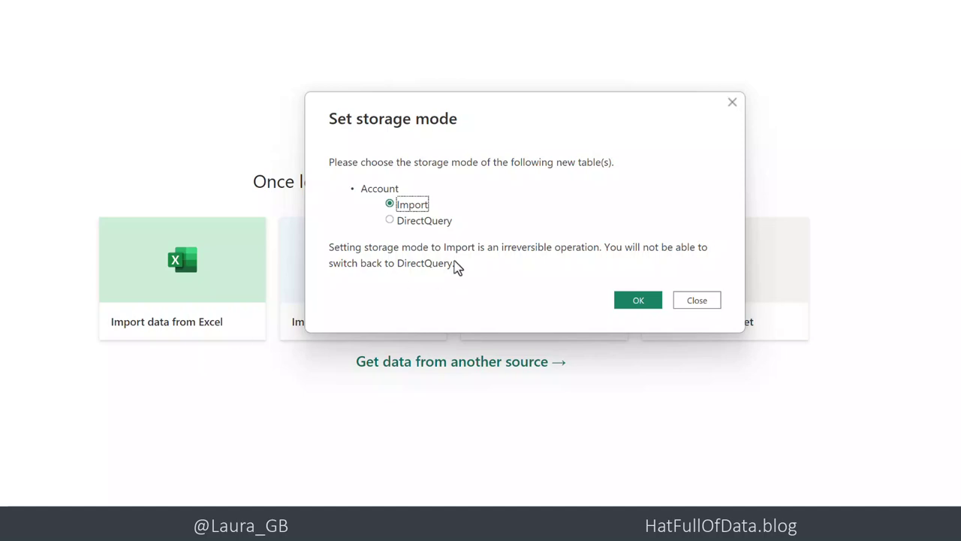
pyautogui.click(389, 221)
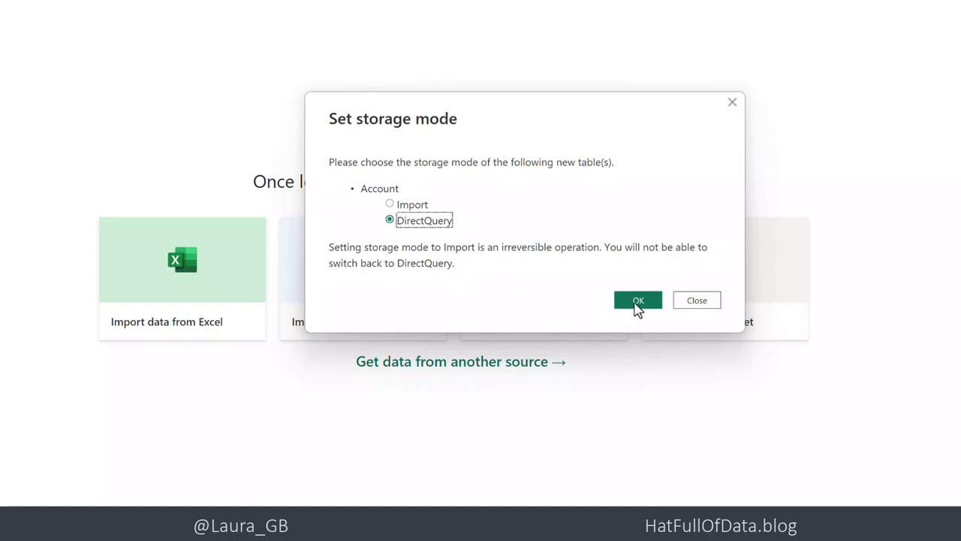
pyautogui.click(638, 301)
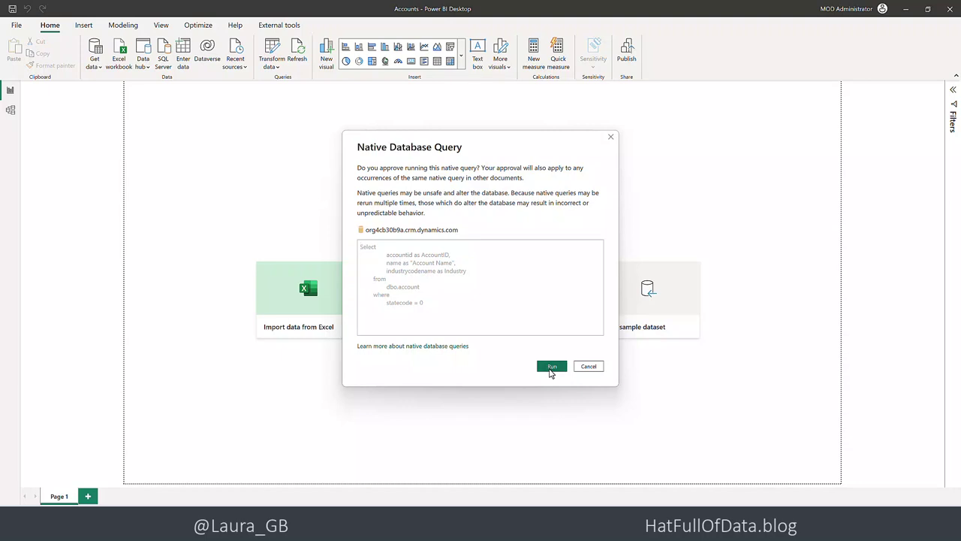
# Approve the native query and place an empty table visual at the page centre
pyautogui.click(550, 370)
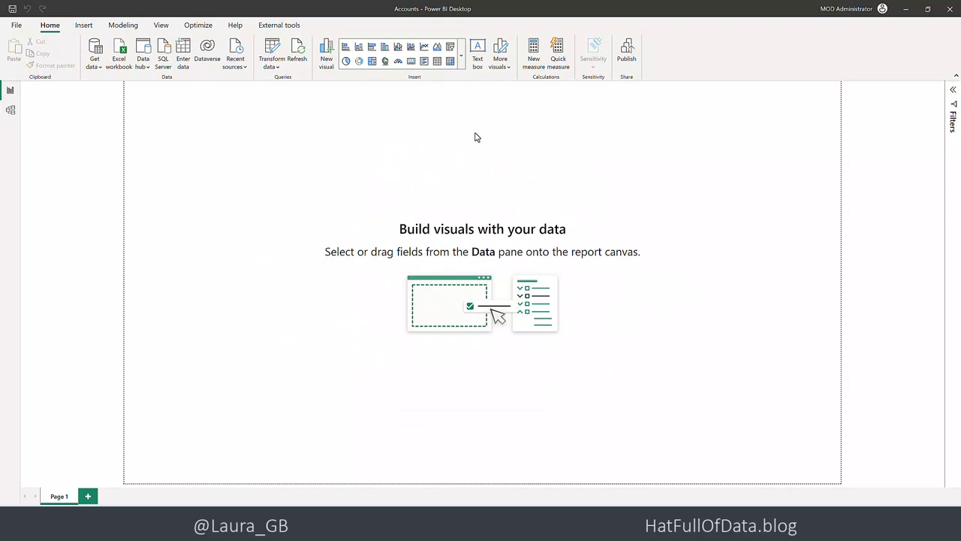
pyautogui.click(437, 61)
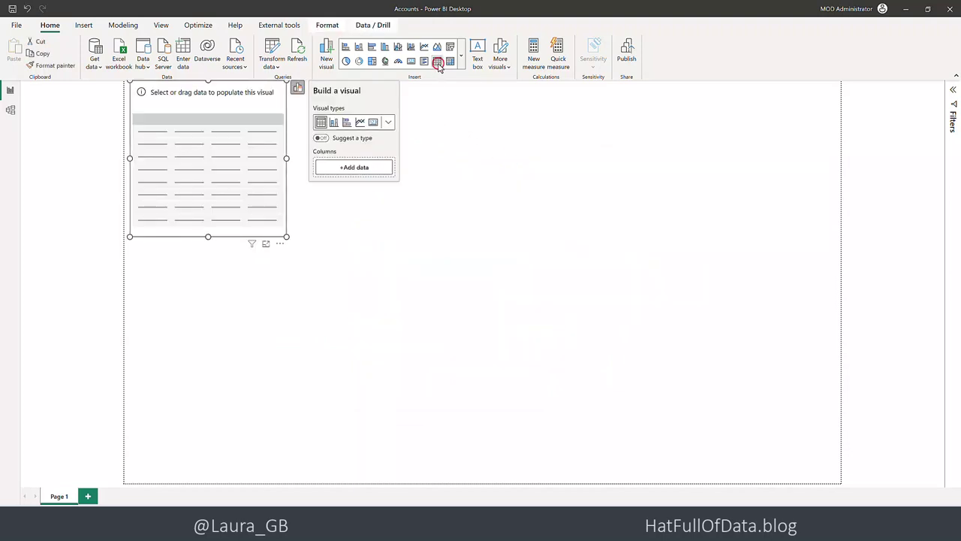
pyautogui.moveTo(257, 86); pyautogui.dragTo(383, 203)
# Add Account Name and Industry columns to the table and widen it to fit both
pyautogui.click(483, 283)
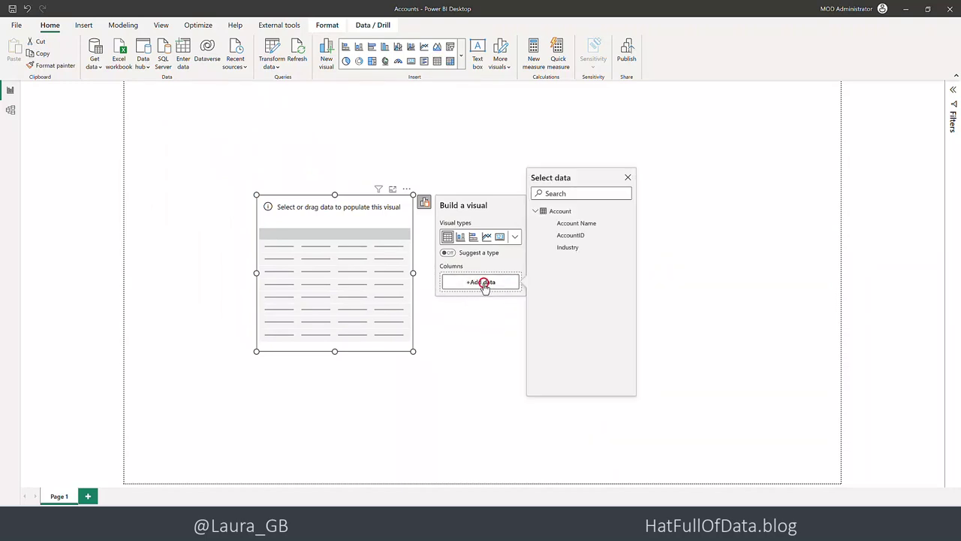
pyautogui.click(576, 223)
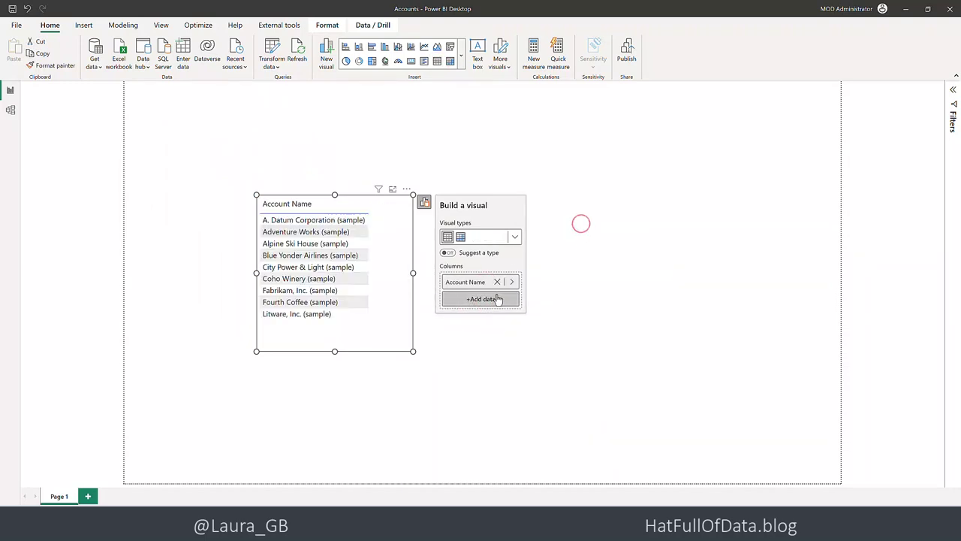
pyautogui.click(481, 299)
pyautogui.click(574, 266)
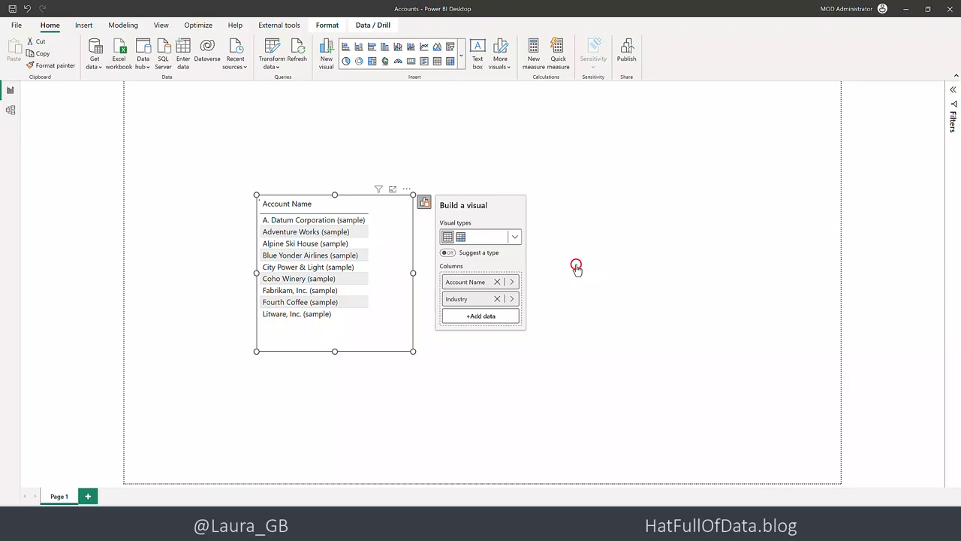
pyautogui.moveTo(413, 350); pyautogui.dragTo(503, 357)
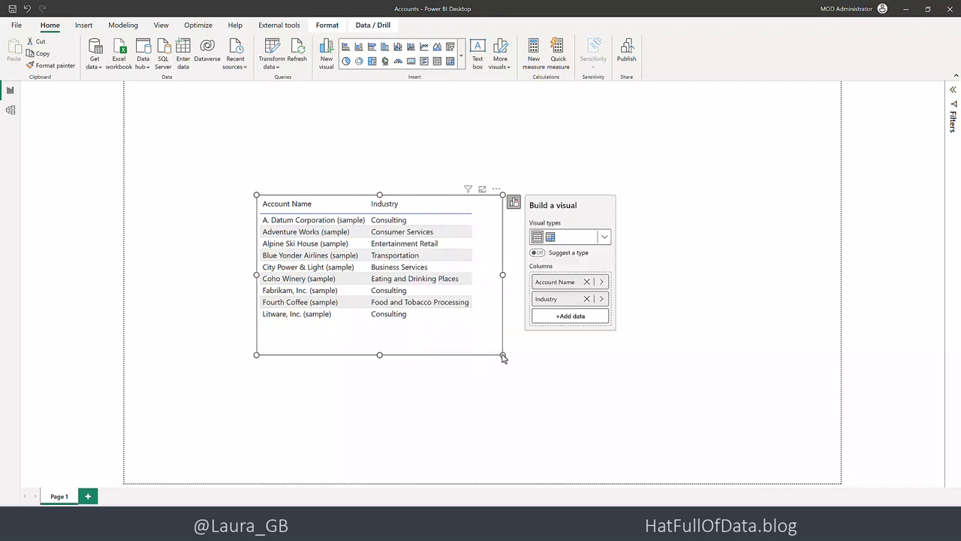
pyautogui.click(511, 383)
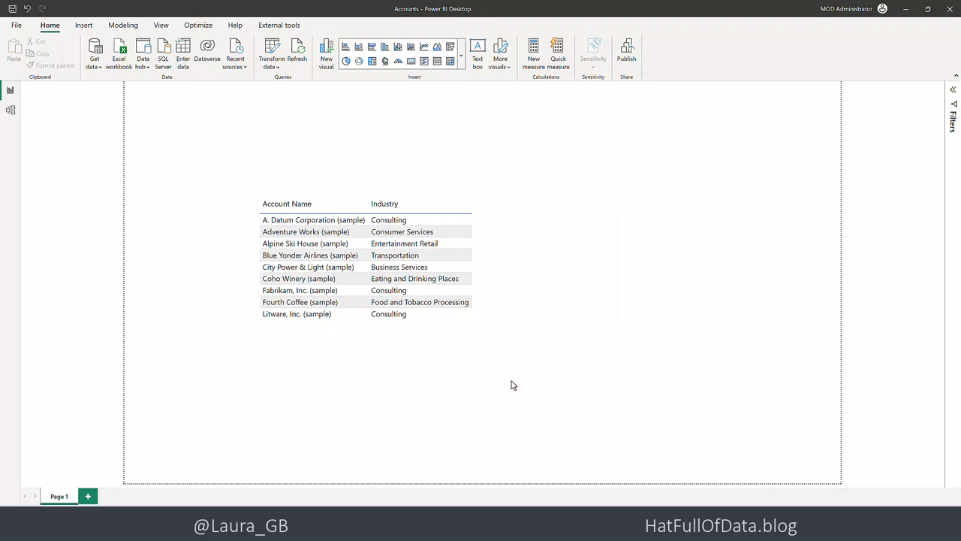
# Save Accounts.pbix and publish it to the Hat Full of Data workspace
pyautogui.click(628, 53)
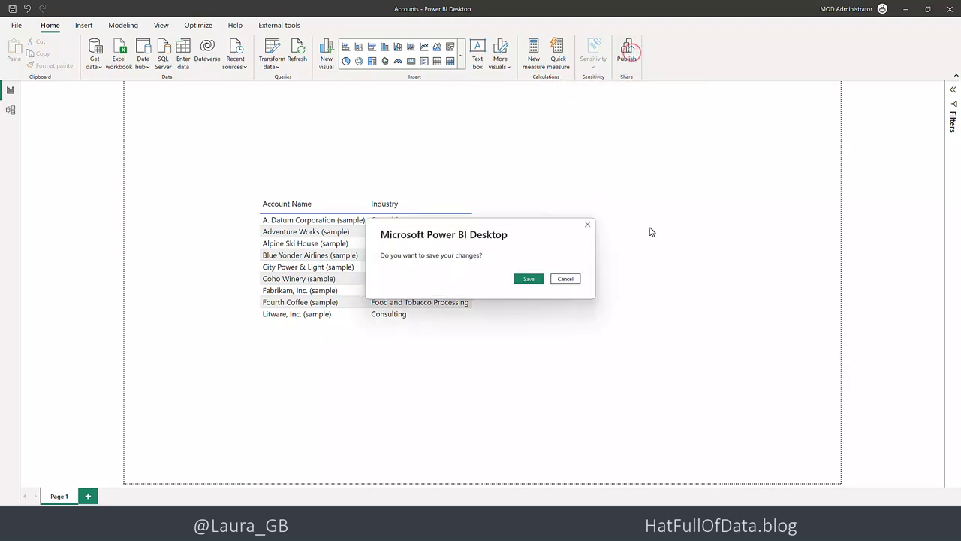
pyautogui.click(530, 278)
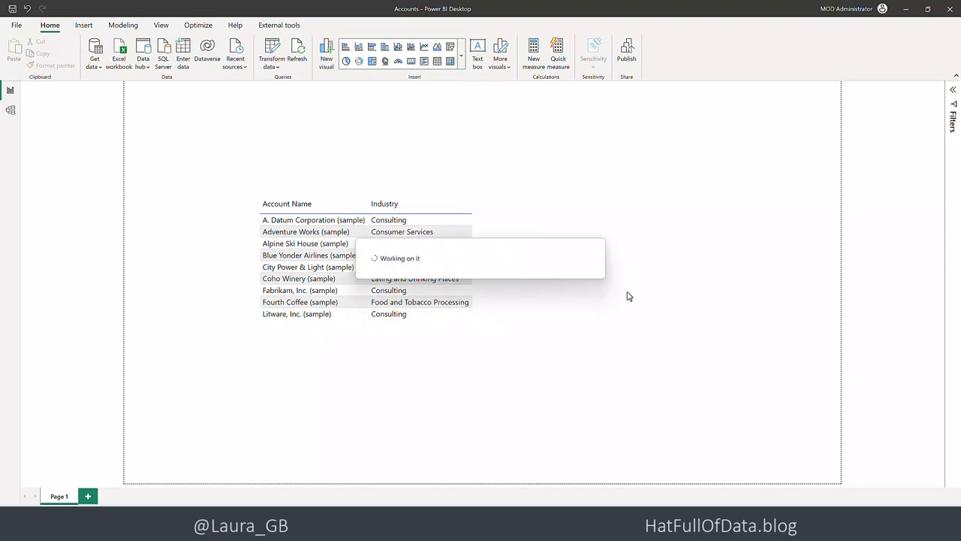
pyautogui.click(379, 284)
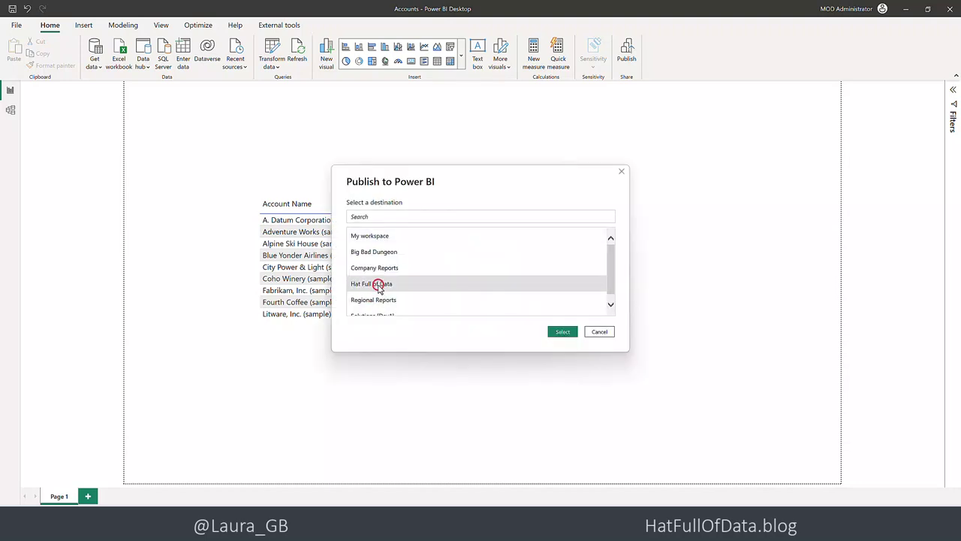
pyautogui.click(563, 333)
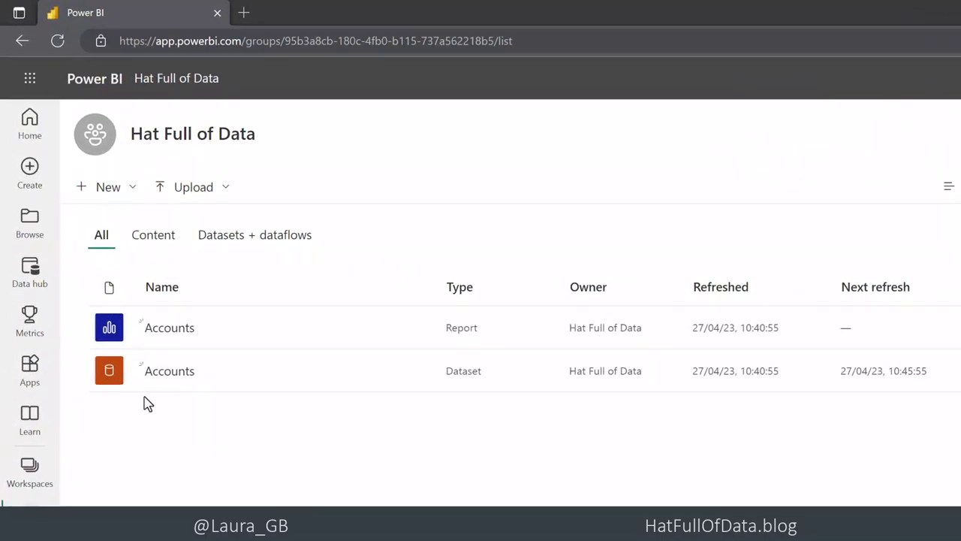
# Open the published Accounts report, return to the workspace, and show the Accounts dataset's actions menu
pyautogui.click(174, 330)
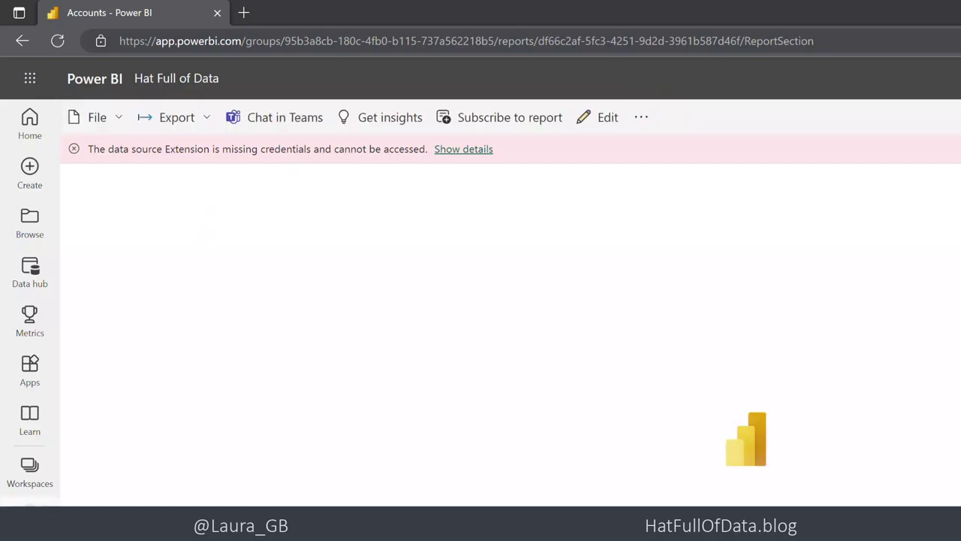
pyautogui.click(30, 522)
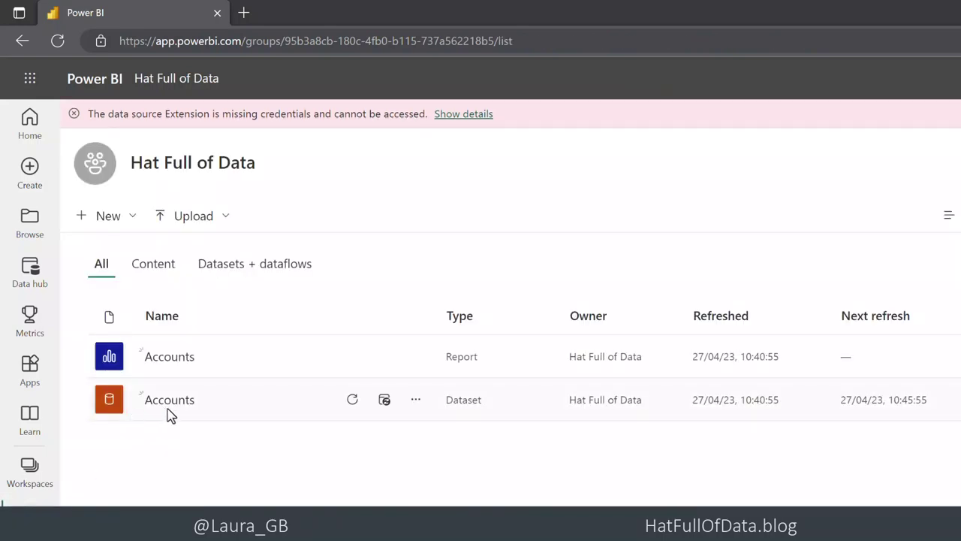
pyautogui.click(416, 399)
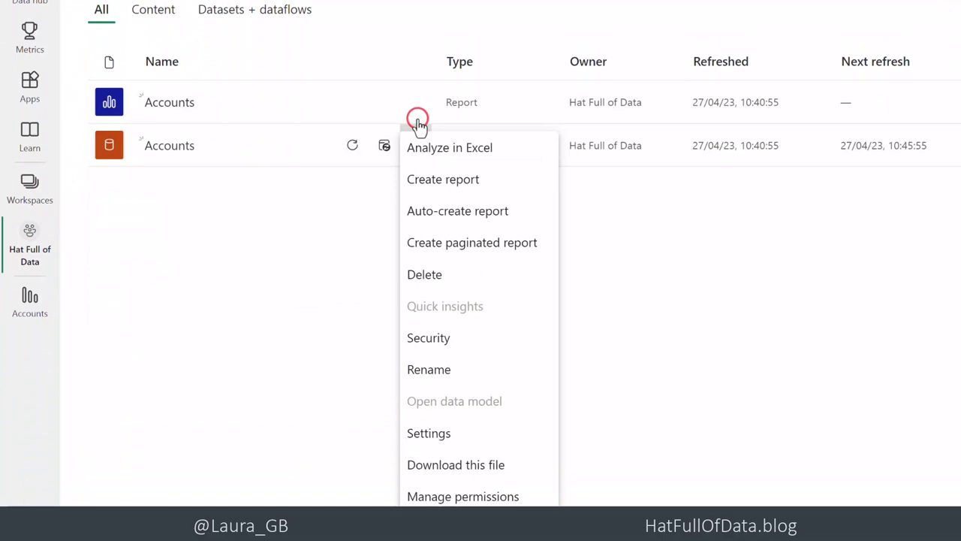
pyautogui.click(319, 235)
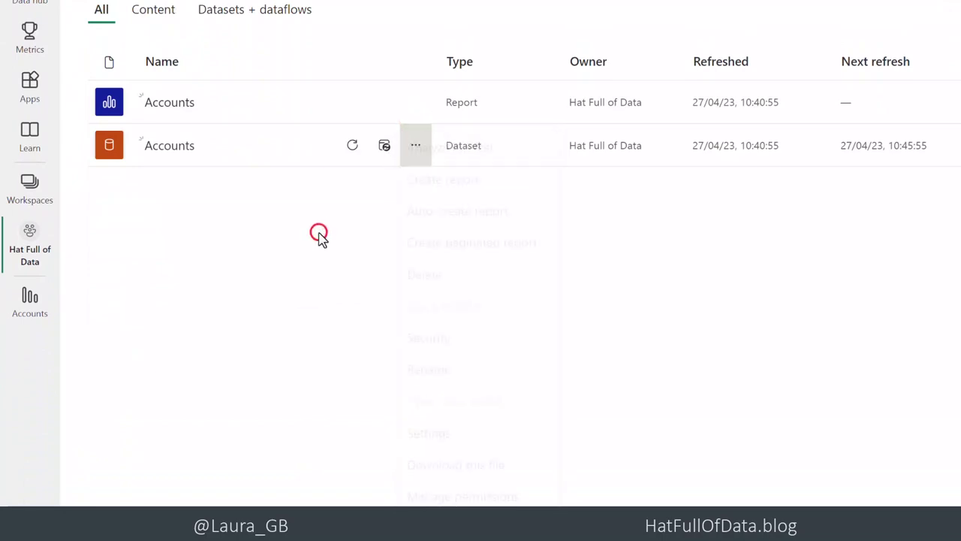
pyautogui.click(417, 147)
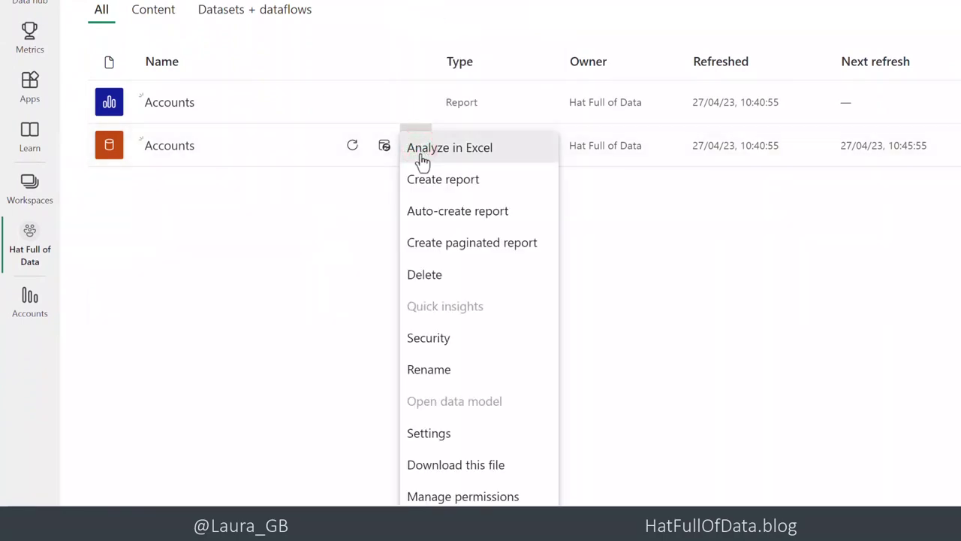
# Sign in the Accounts dataset credentials with Organizational privacy and viewers' own DirectQuery identities
pyautogui.click(439, 436)
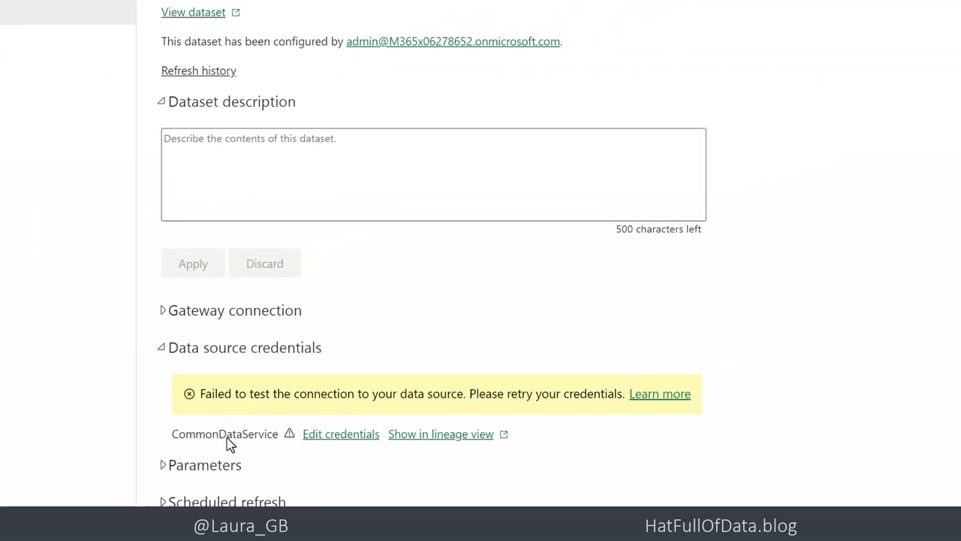
pyautogui.click(341, 438)
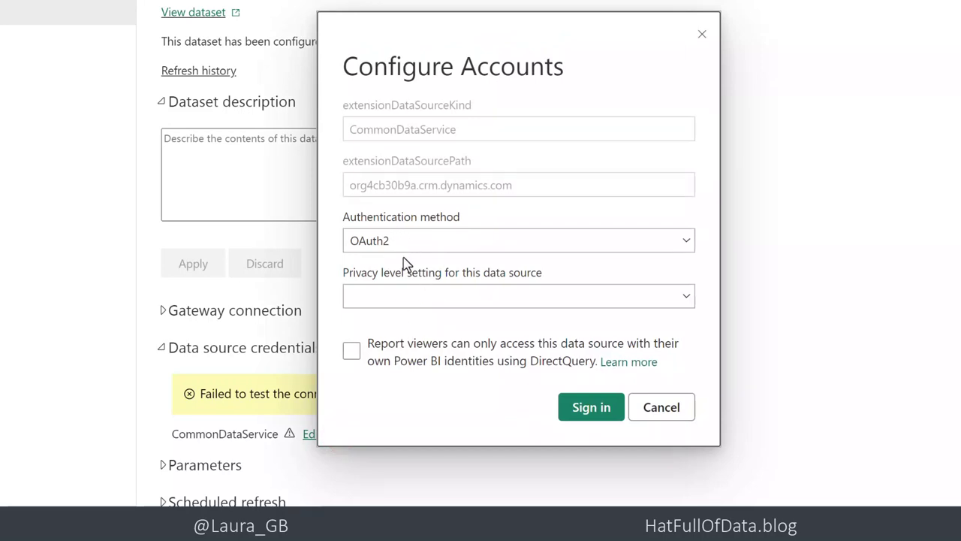
pyautogui.click(408, 301)
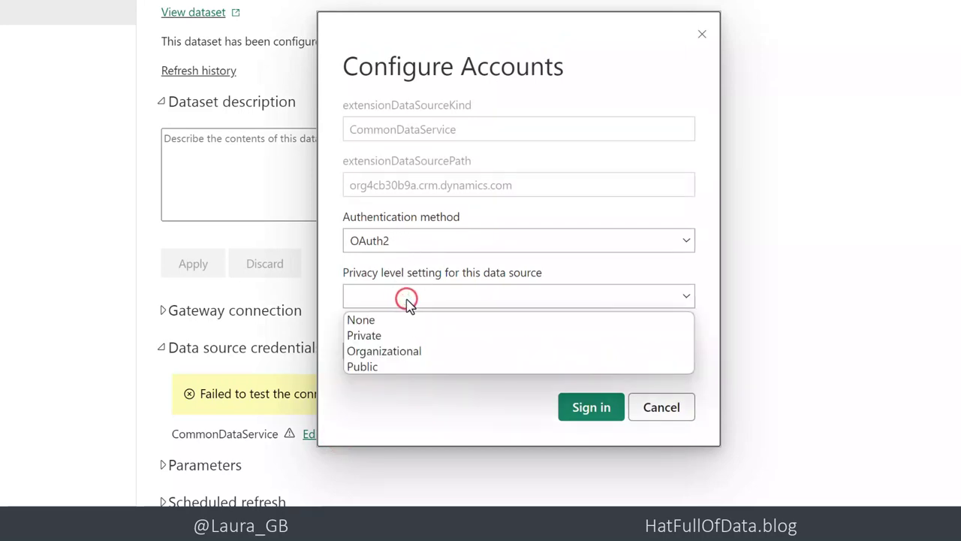
pyautogui.click(396, 353)
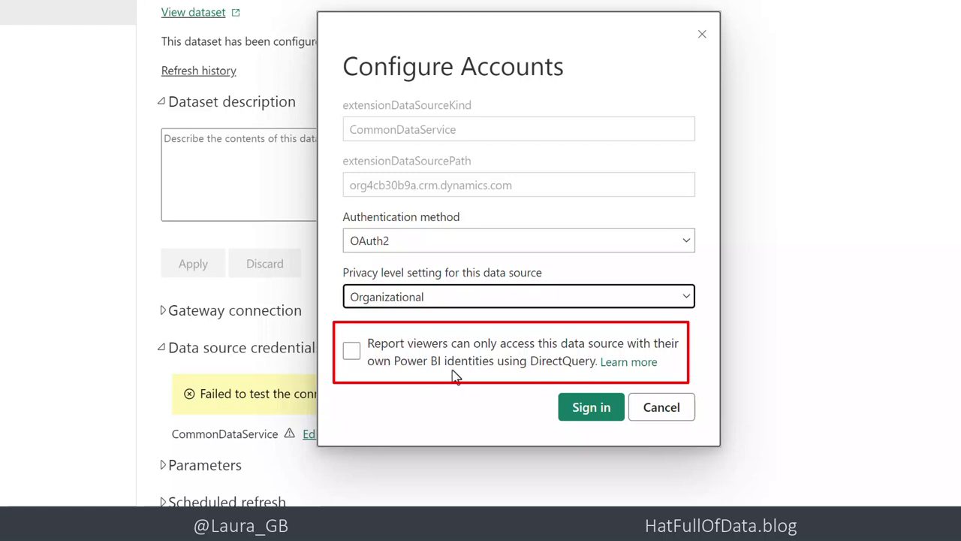
pyautogui.click(356, 352)
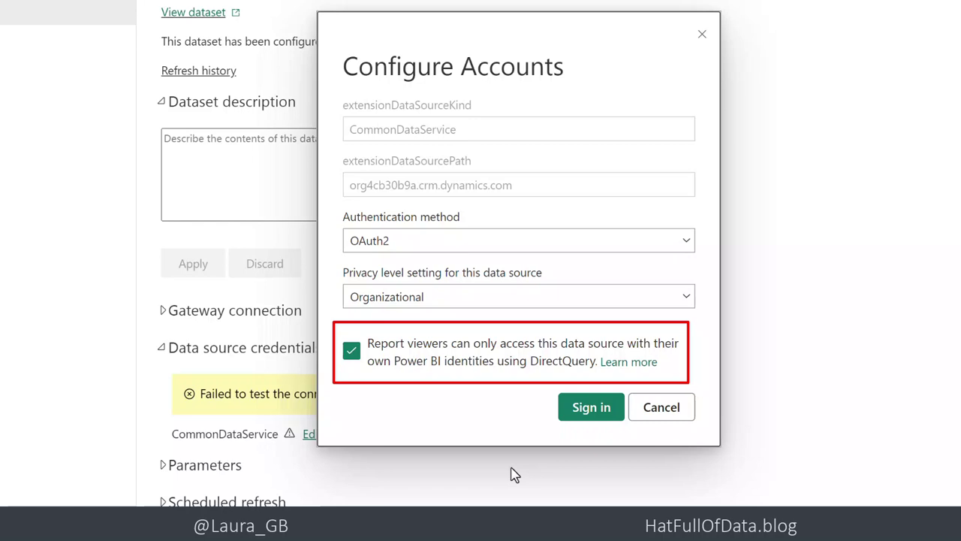
pyautogui.click(590, 413)
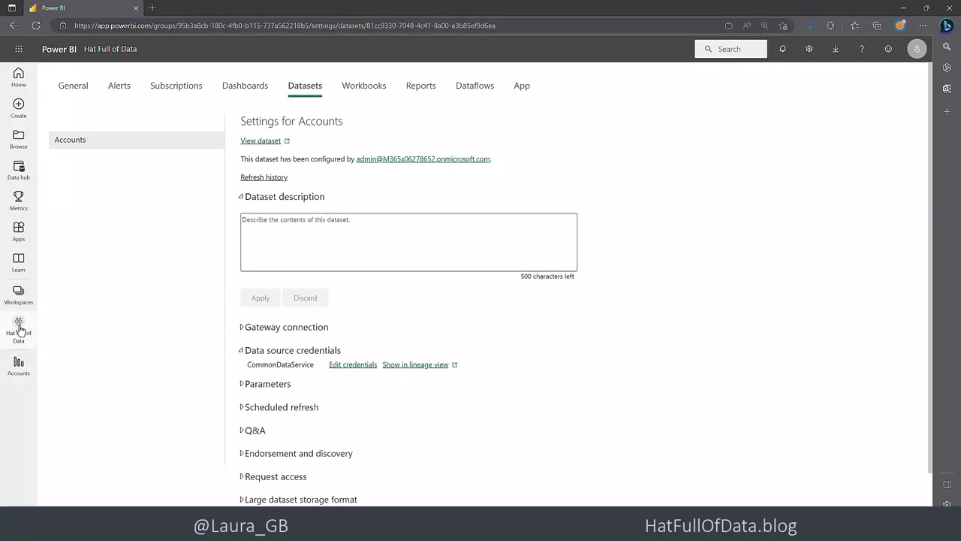
# Reopen the Accounts report from Hat Full of Data and close the missing-credentials warning banner
pyautogui.click(19, 329)
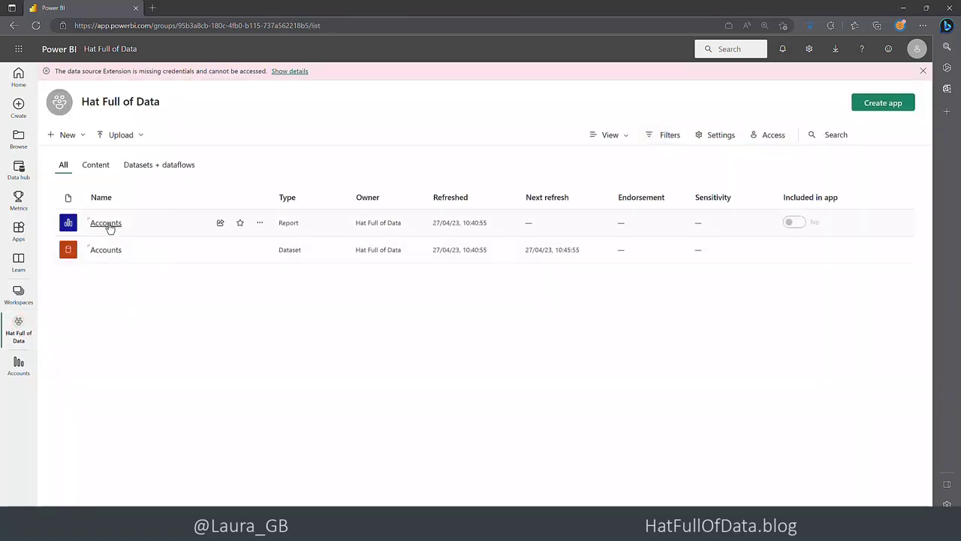
pyautogui.click(105, 223)
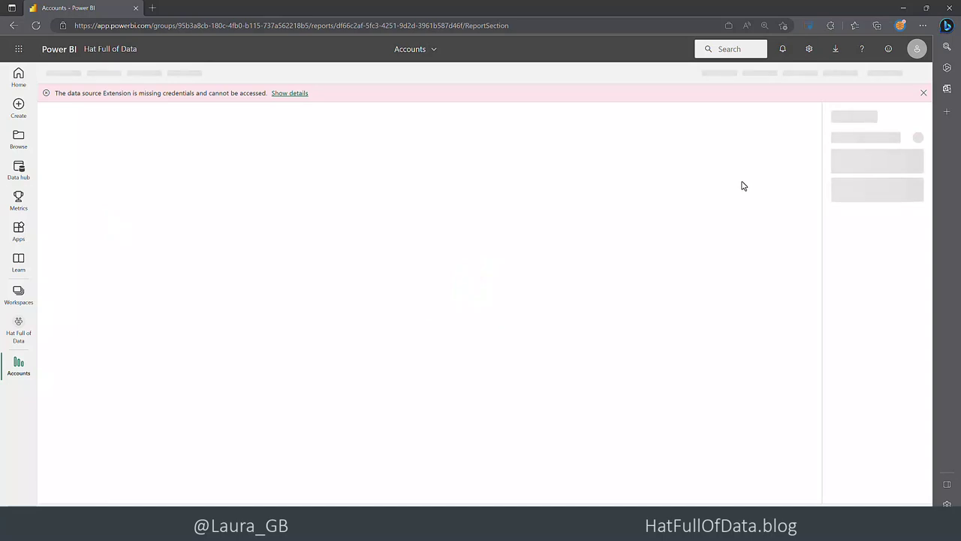
pyautogui.click(924, 93)
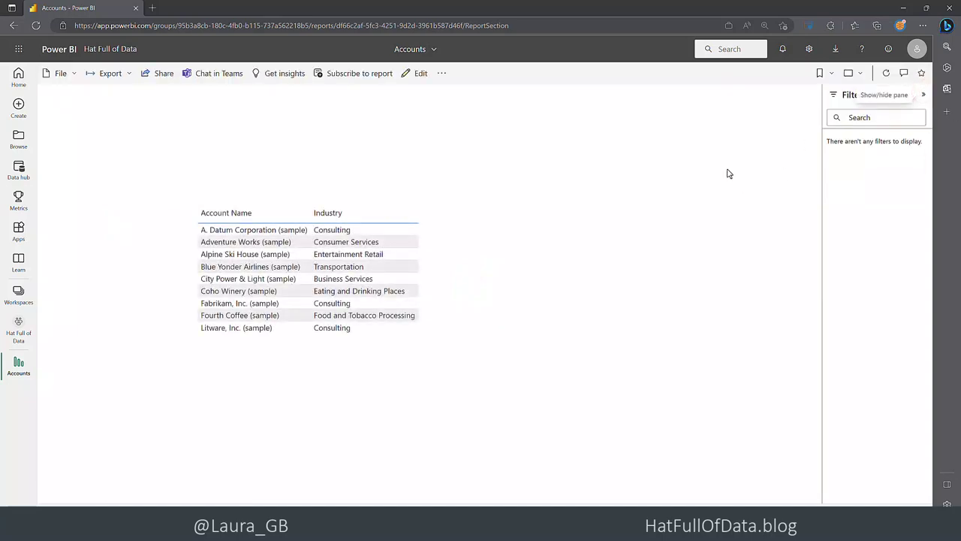